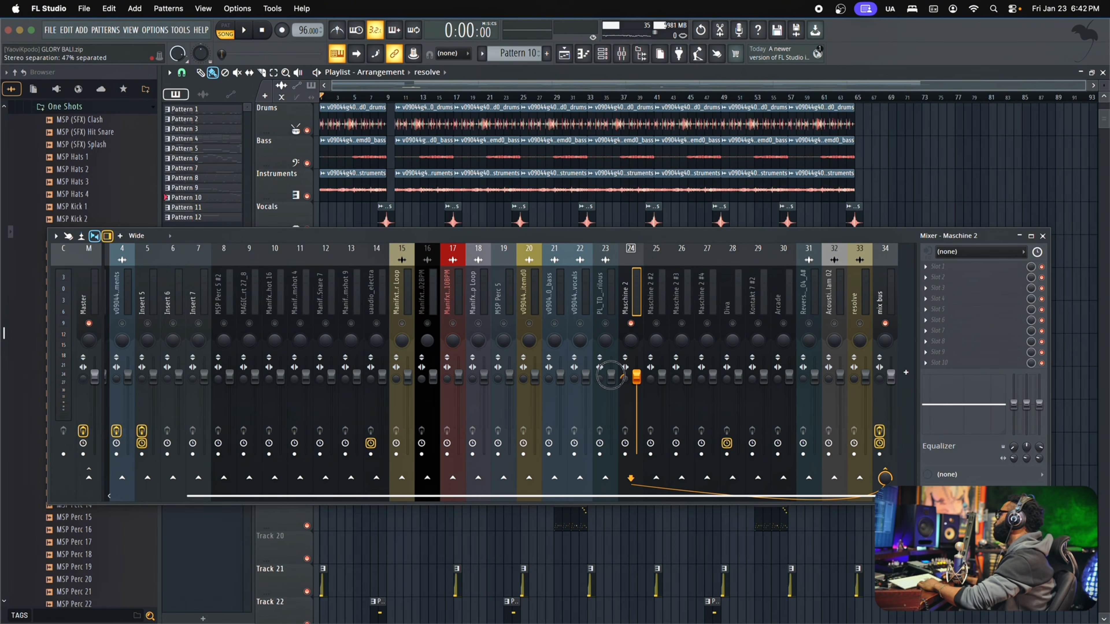
# Unmute mixer tracks 25, 27, 20, 18, 15, 13 and 8.
pyautogui.moveTo(652, 240); pyautogui.dragTo(646, 204)
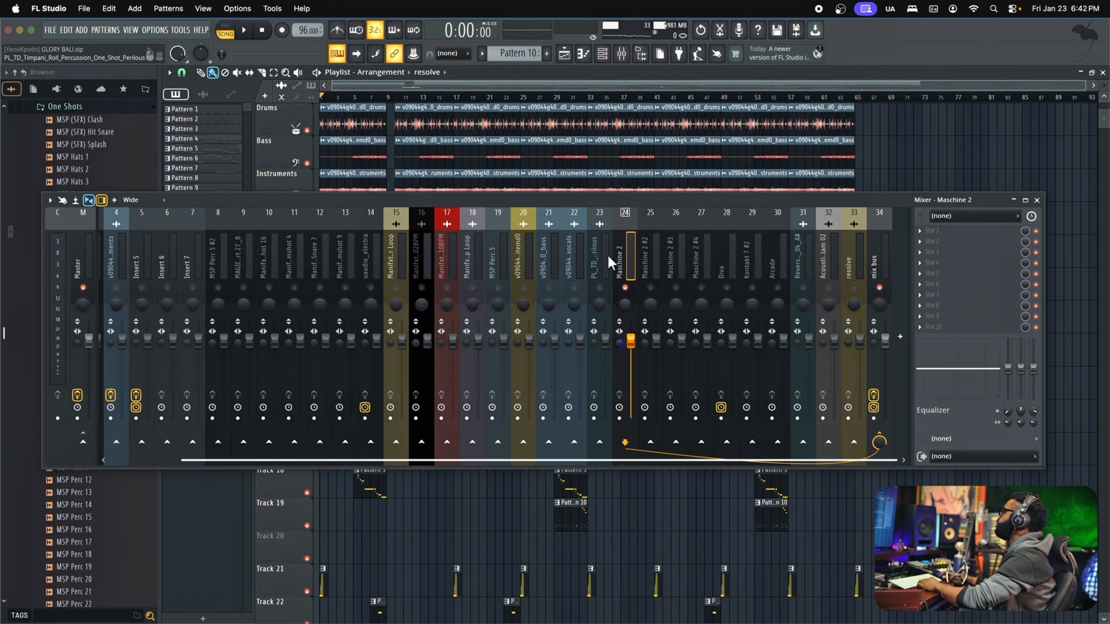
pyautogui.moveTo(590, 202); pyautogui.dragTo(525, 167)
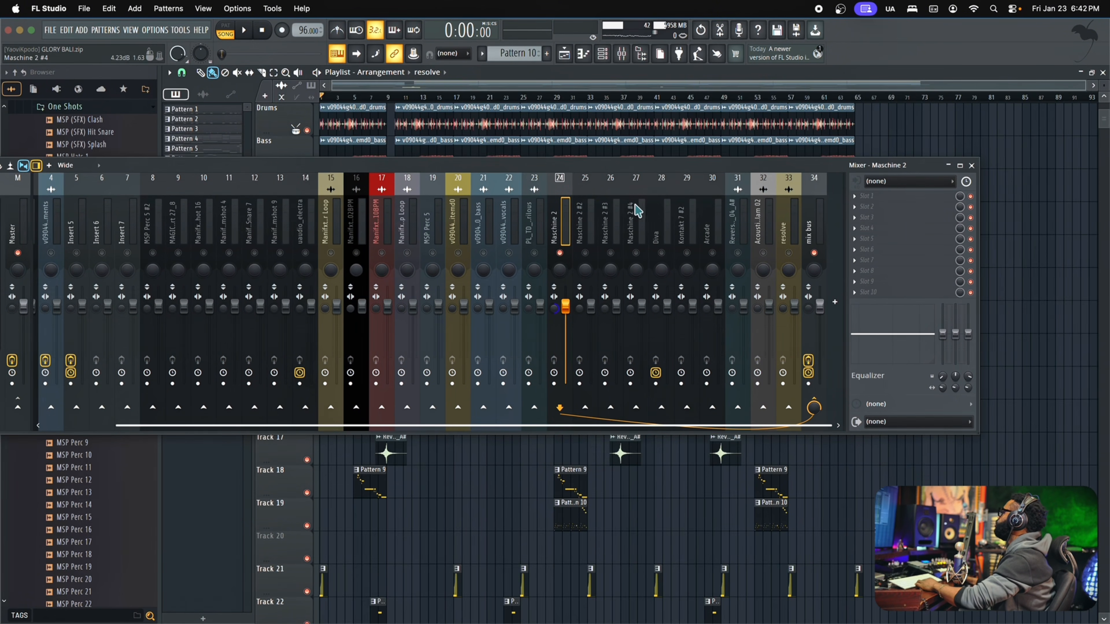
pyautogui.click(585, 253)
pyautogui.click(636, 253)
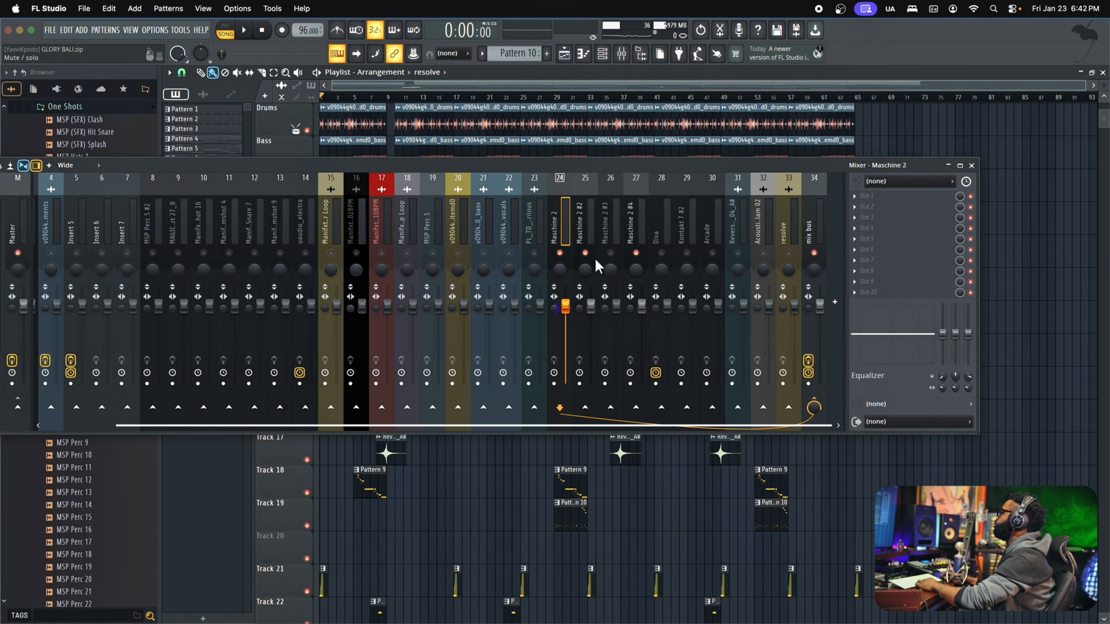
pyautogui.click(457, 253)
pyautogui.click(407, 253)
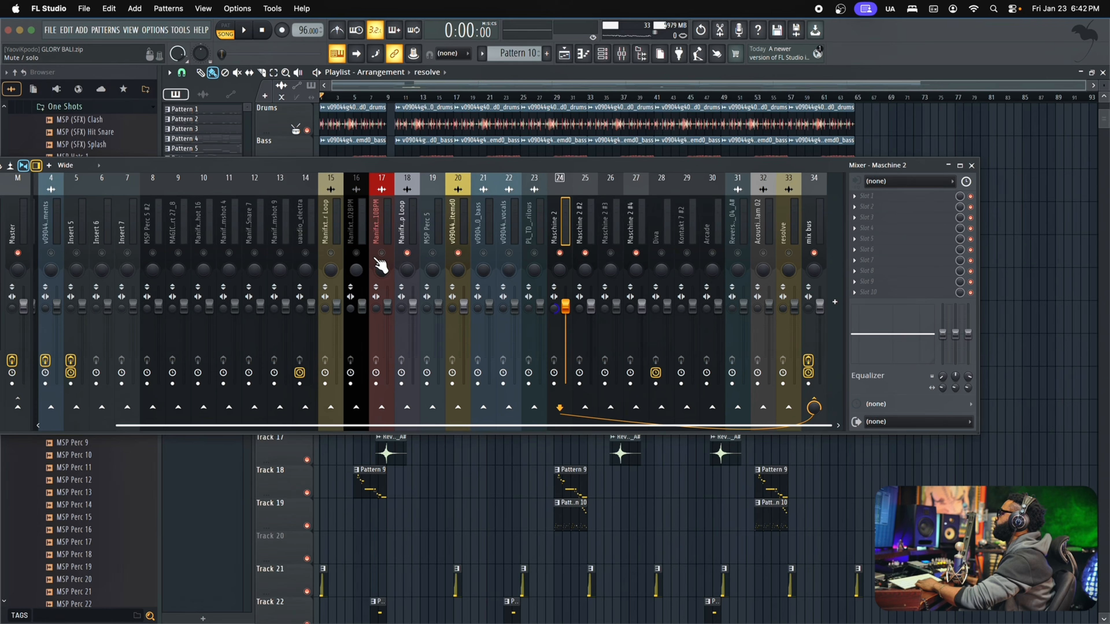
pyautogui.click(330, 253)
pyautogui.click(280, 252)
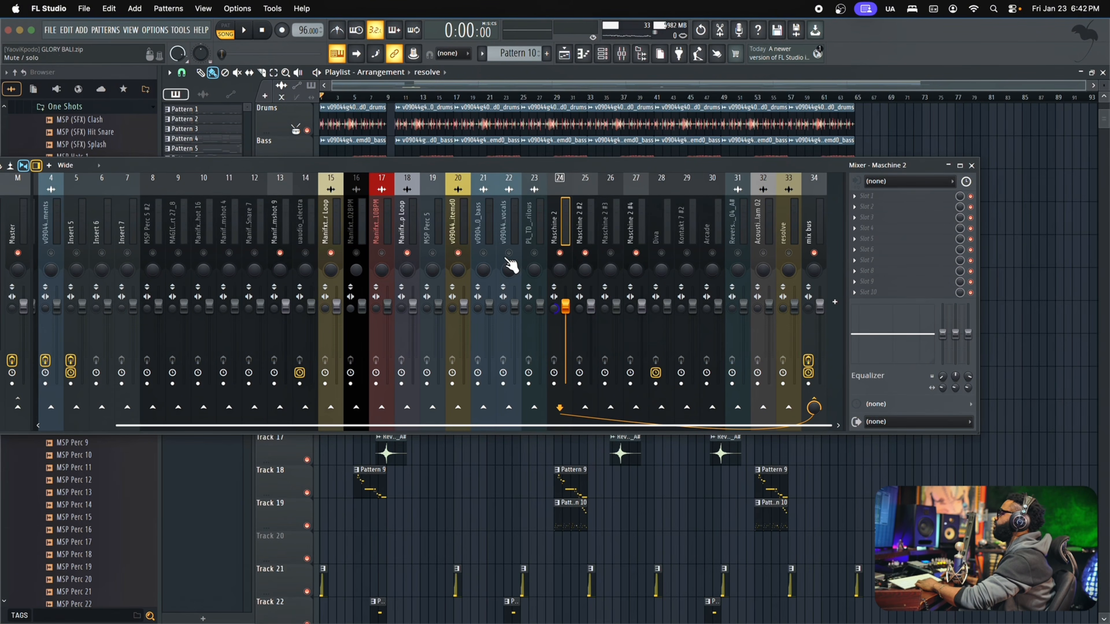
pyautogui.click(153, 253)
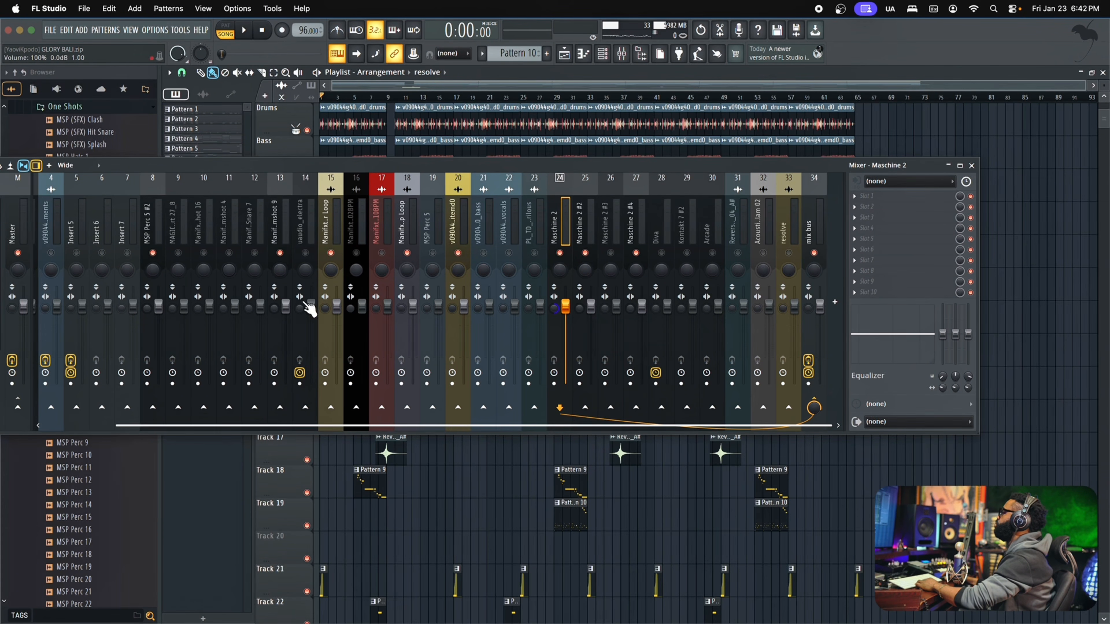
# Adjust the stereo separation on mixer tracks 13 and 15, setting track 13 to 12% merged and resetting track 15 to original.
pyautogui.click(274, 313)
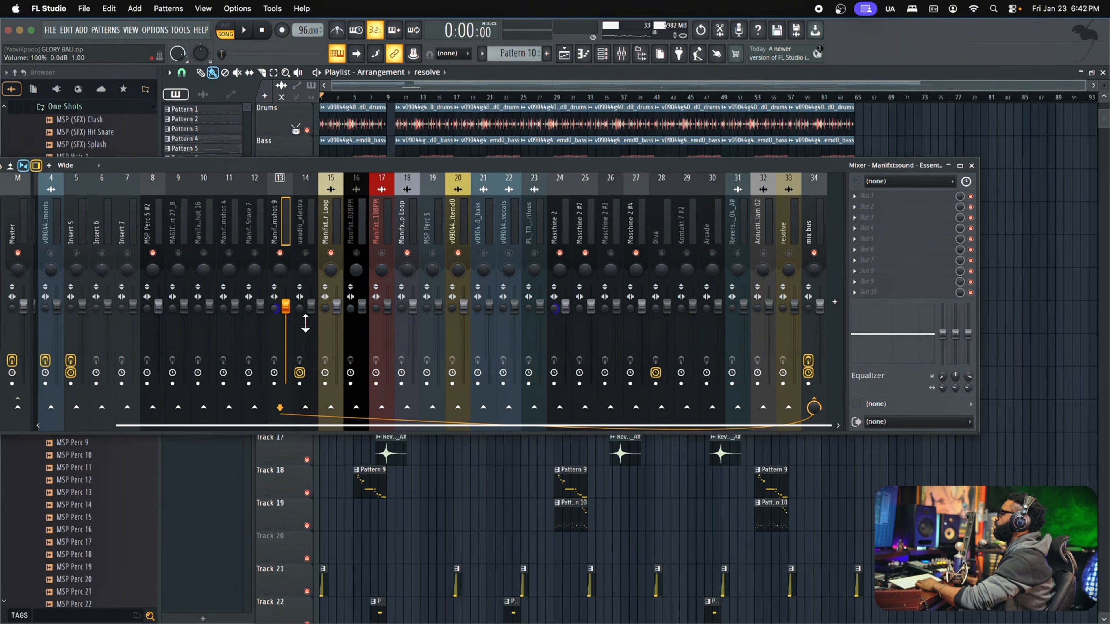
pyautogui.moveTo(325, 310); pyautogui.dragTo(325, 280)
pyautogui.click(275, 310)
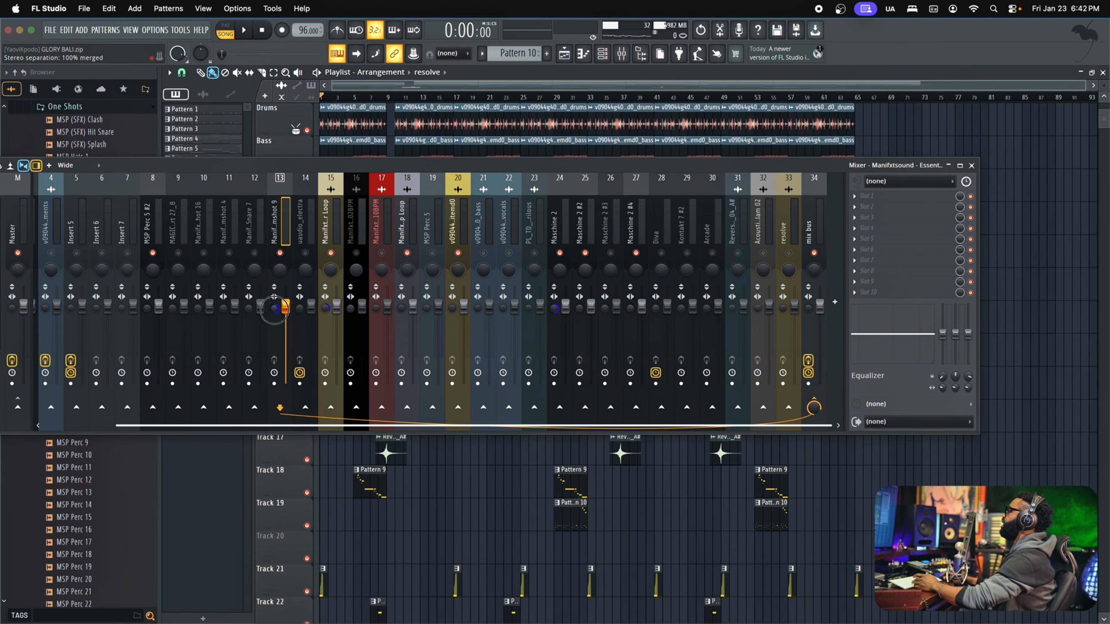
pyautogui.moveTo(520, 166); pyautogui.dragTo(538, 162)
pyautogui.click(334, 331)
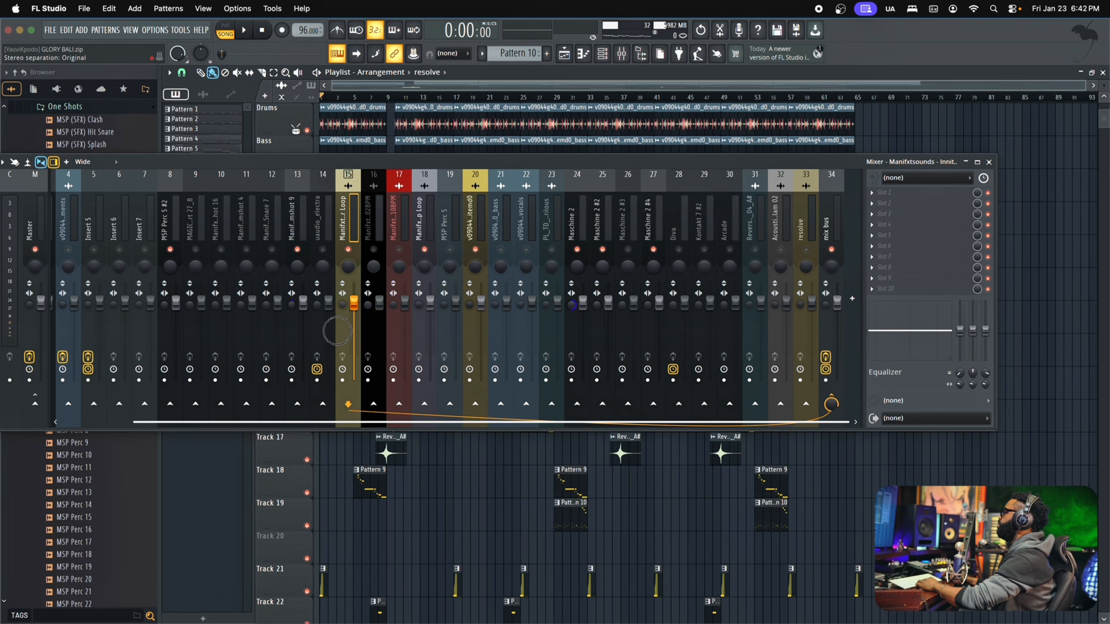
pyautogui.click(293, 311)
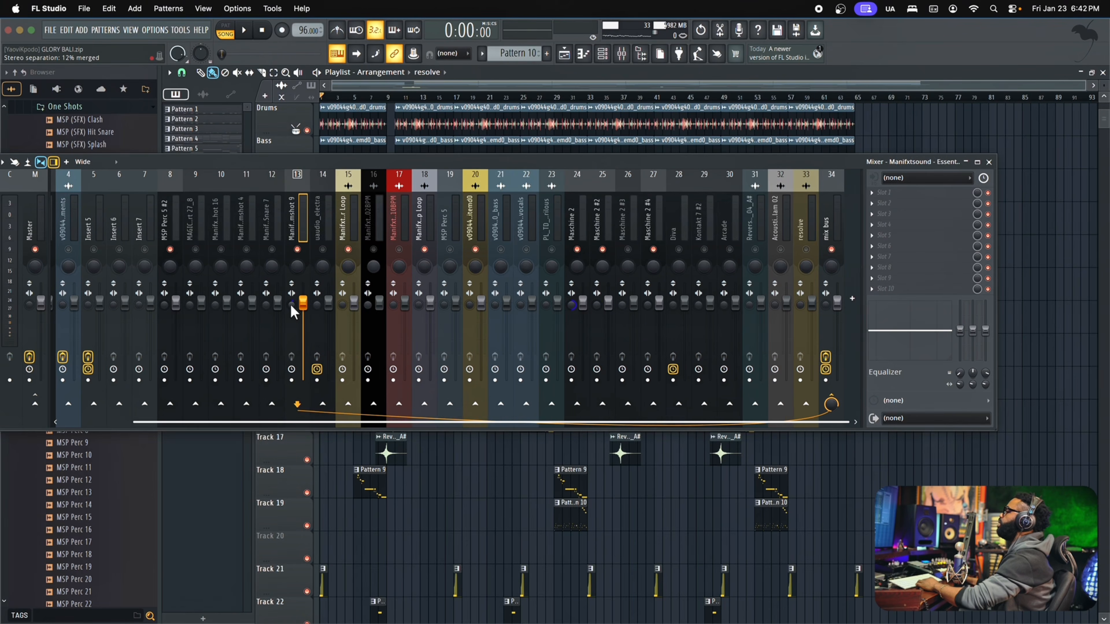
# Start a wave file export named GLORY BALI into the TUT STEMS folder inside STEMS TEST.
pyautogui.click(51, 30)
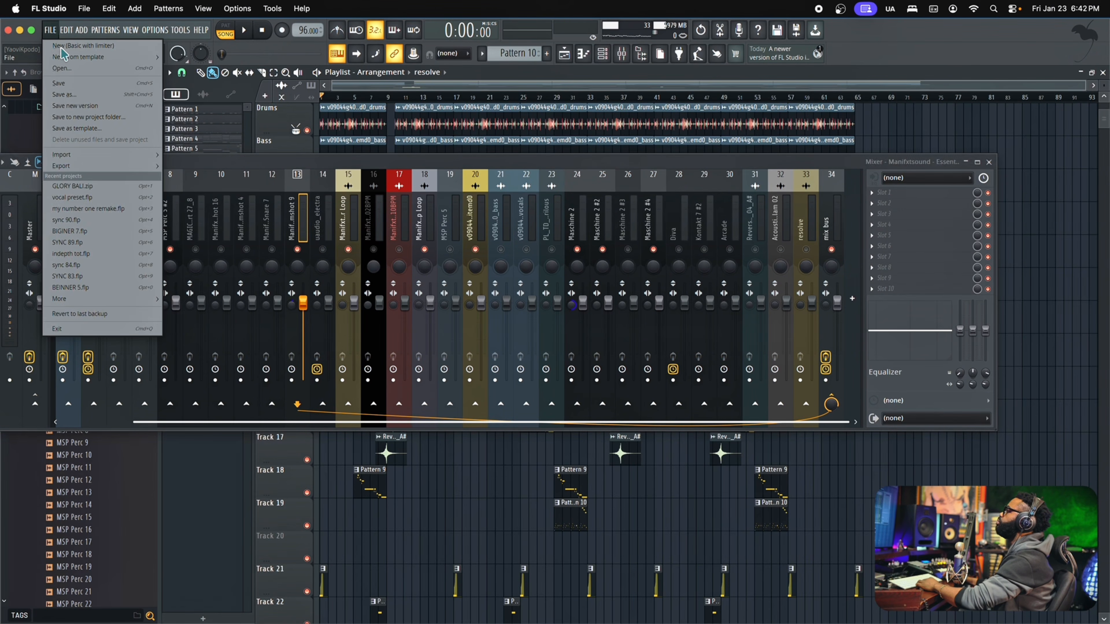
pyautogui.moveTo(109, 166)
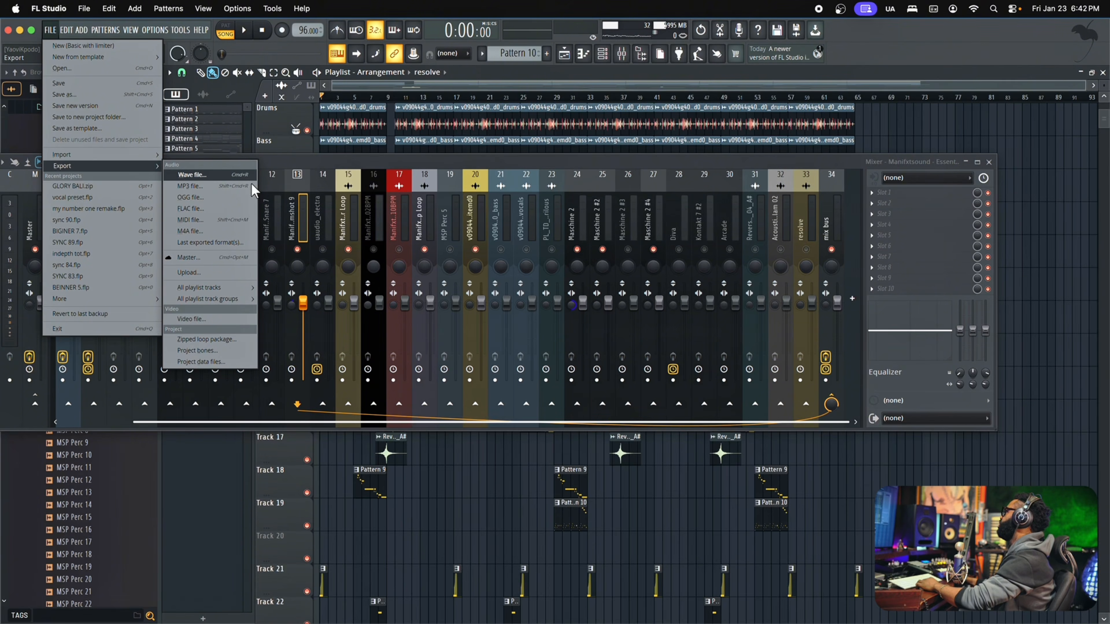
pyautogui.press('super+r')
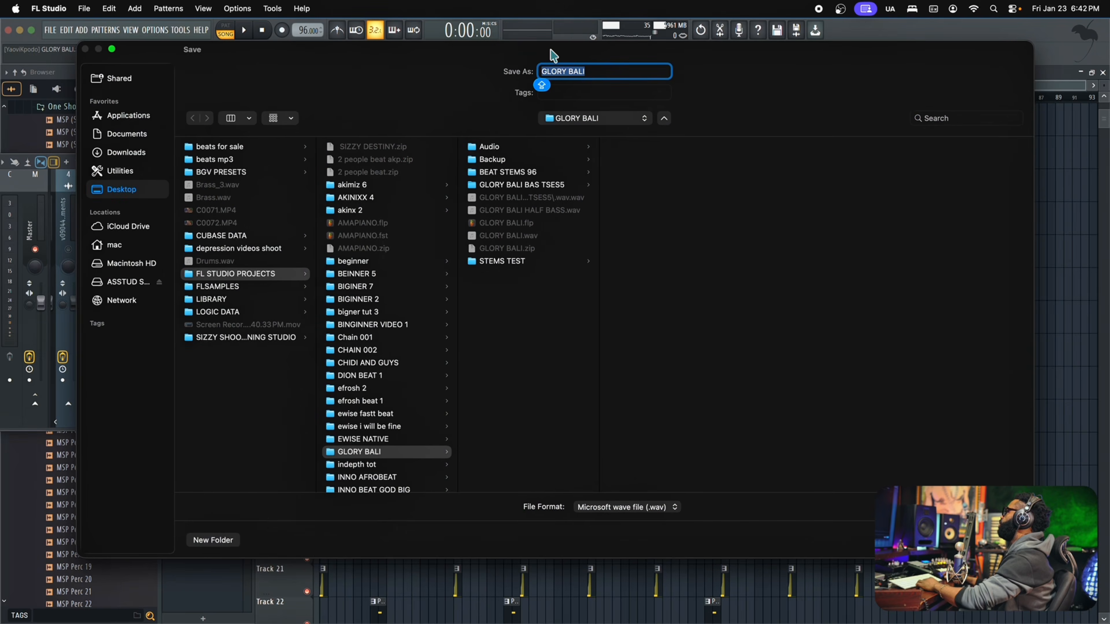
pyautogui.click(516, 262)
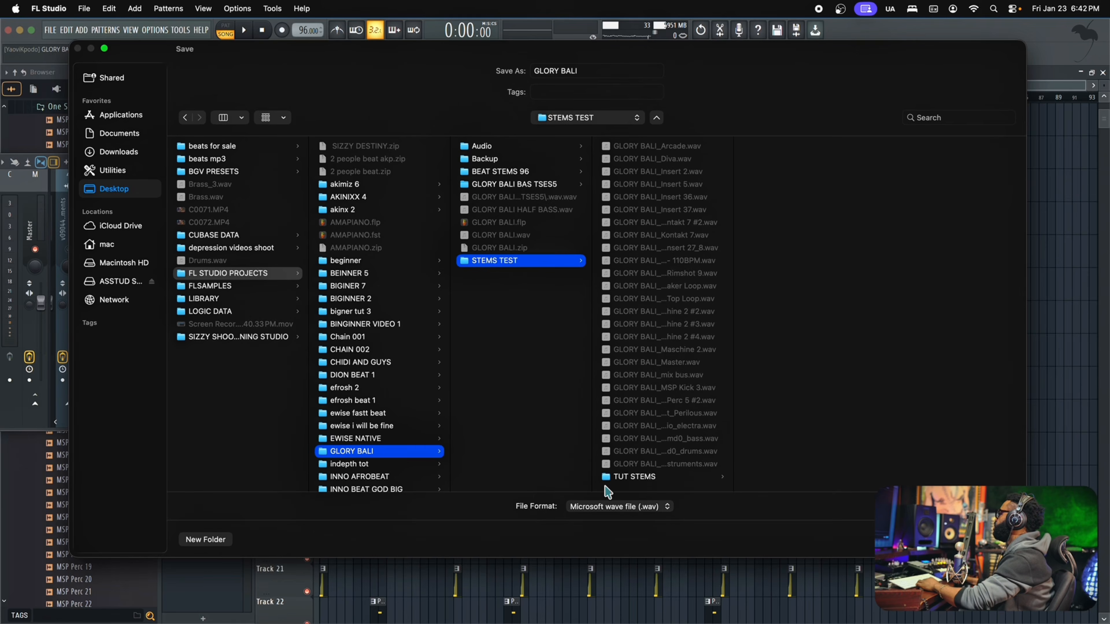
pyautogui.click(640, 478)
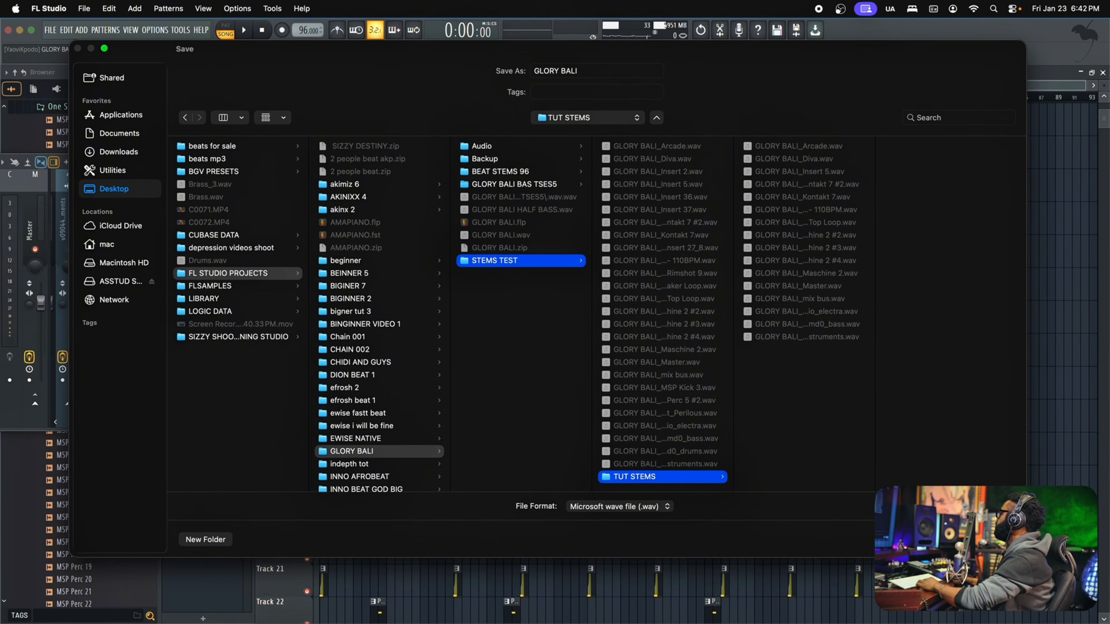
pyautogui.press('Return')
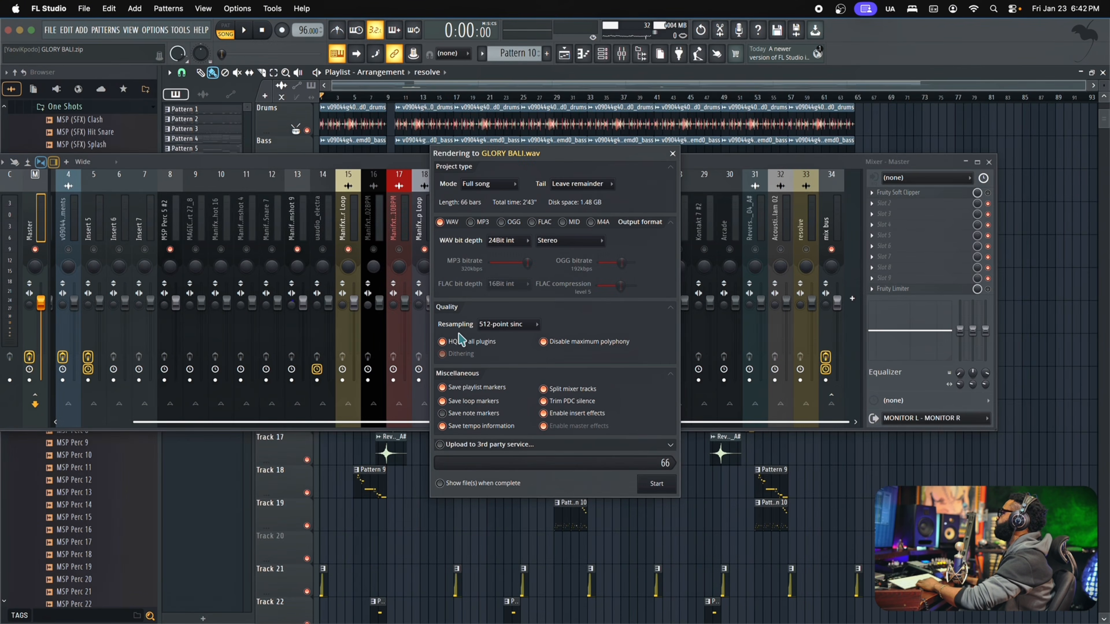
# Set the WAV render's channel mode to Mono (merged) and close the render settings without starting the render.
pyautogui.moveTo(591, 166); pyautogui.dragTo(493, 142)
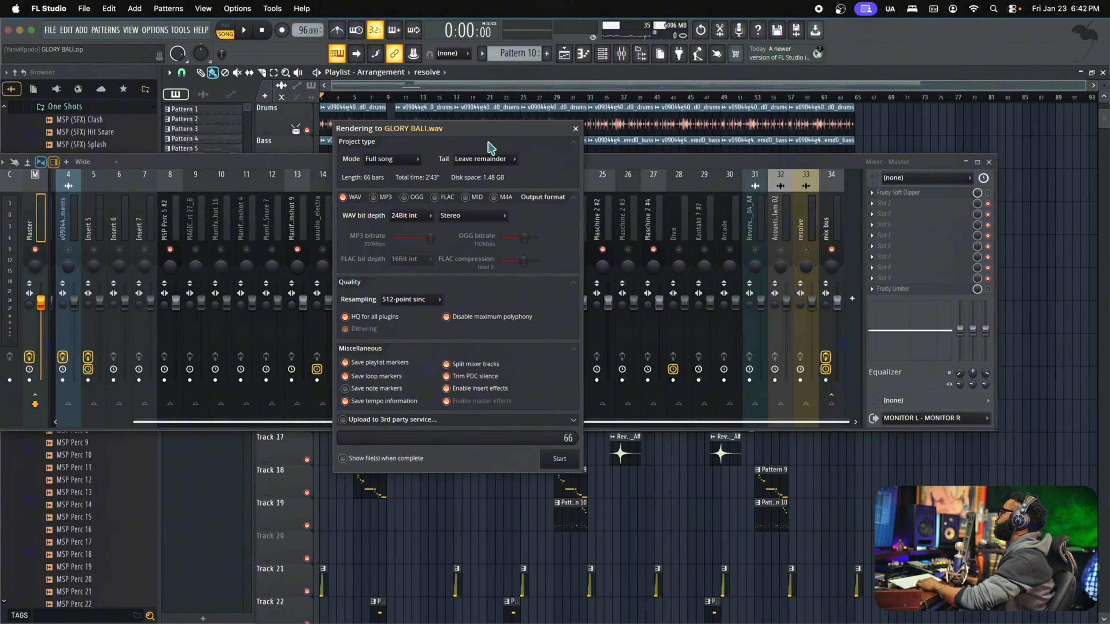
pyautogui.click(453, 217)
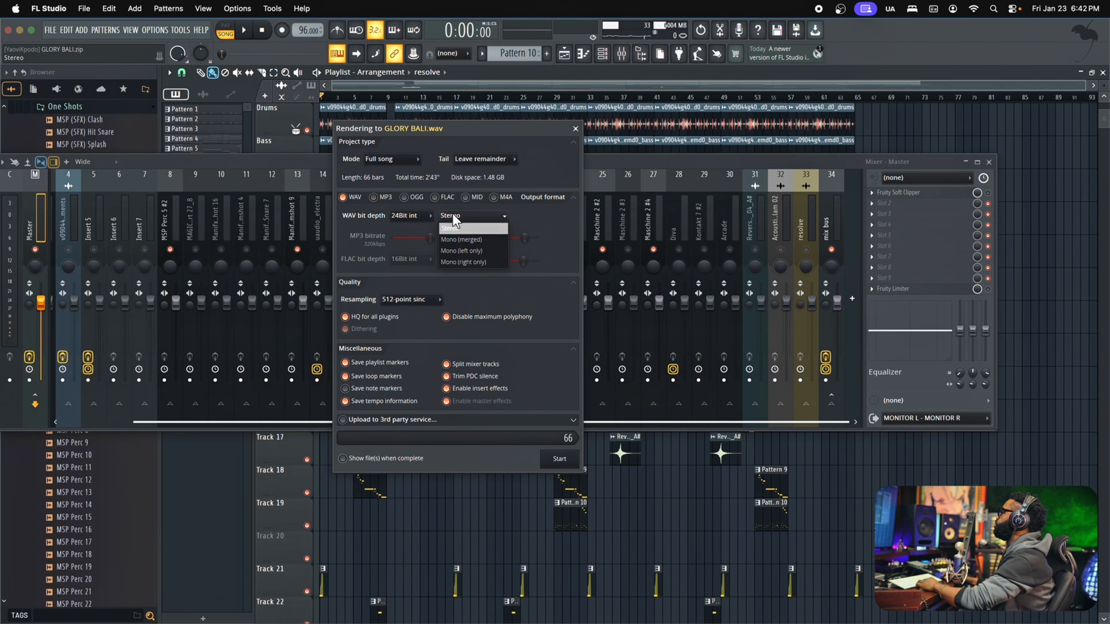
pyautogui.click(468, 240)
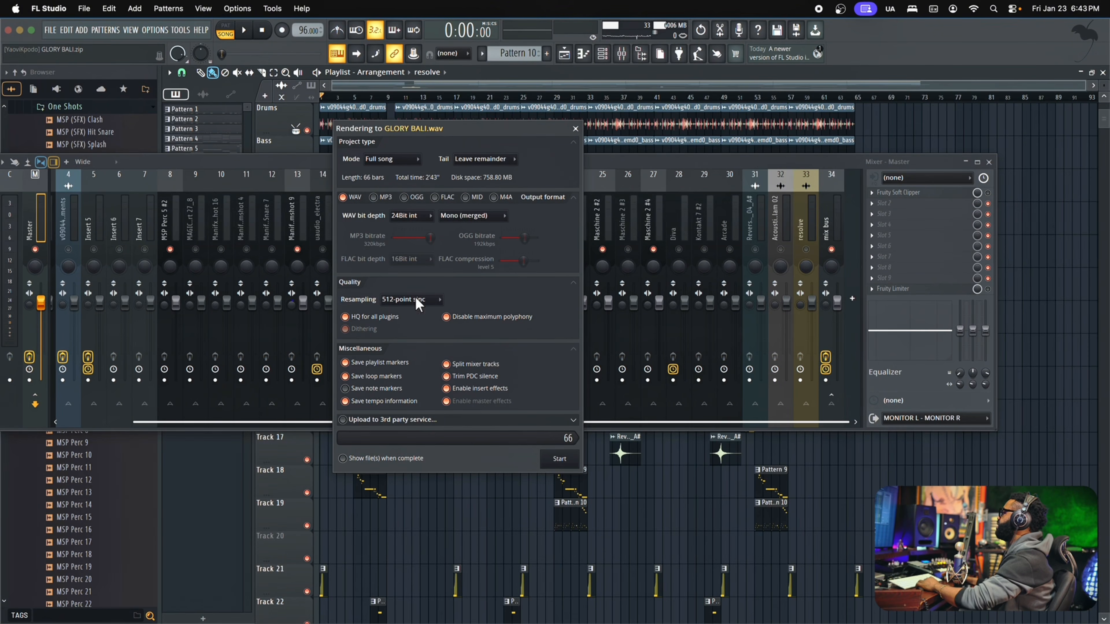
pyautogui.click(576, 129)
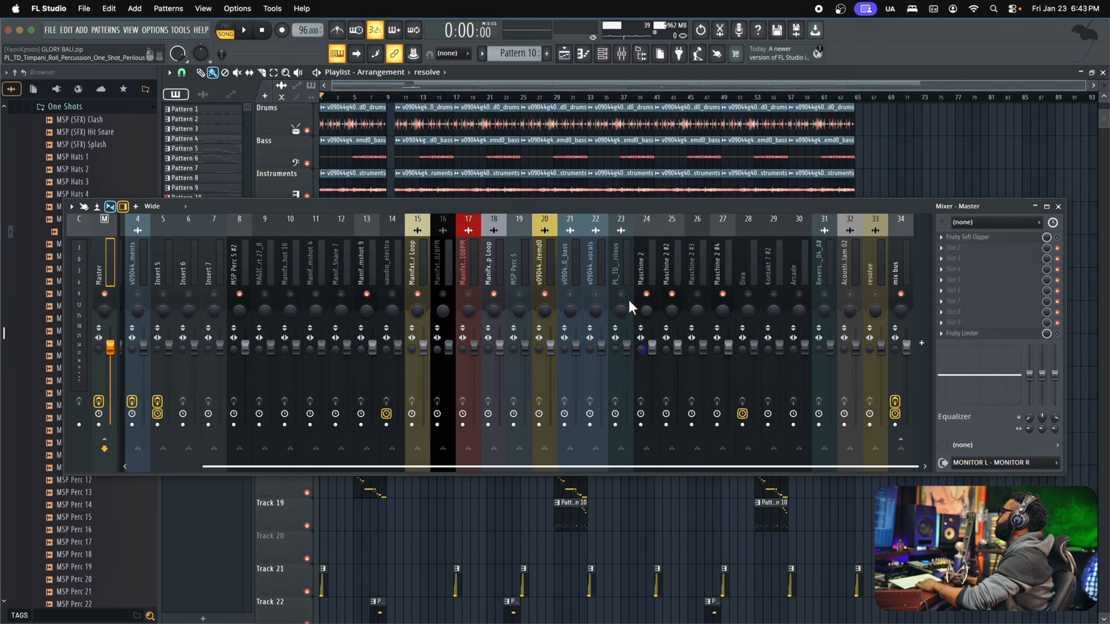
# Solo mixer track 11, and unmute tracks 9, 29, 30, 24, 21 and 19 alongside it.
pyautogui.click(622, 295)
pyautogui.rightClick(387, 294)
pyautogui.rightClick(318, 296)
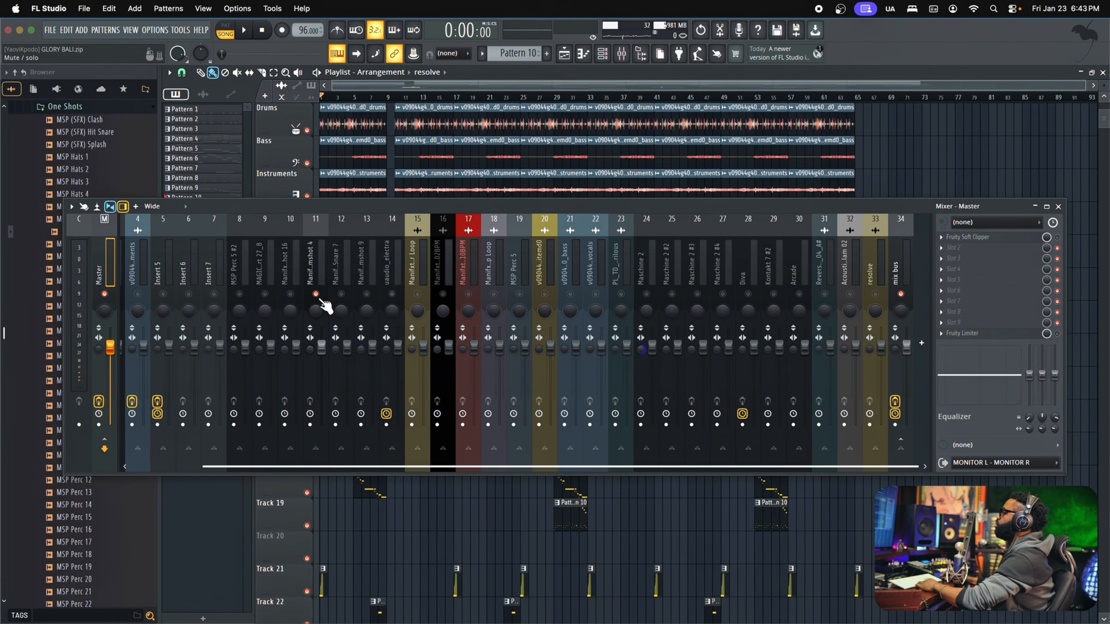
pyautogui.click(267, 294)
pyautogui.click(708, 306)
pyautogui.click(774, 293)
pyautogui.click(799, 293)
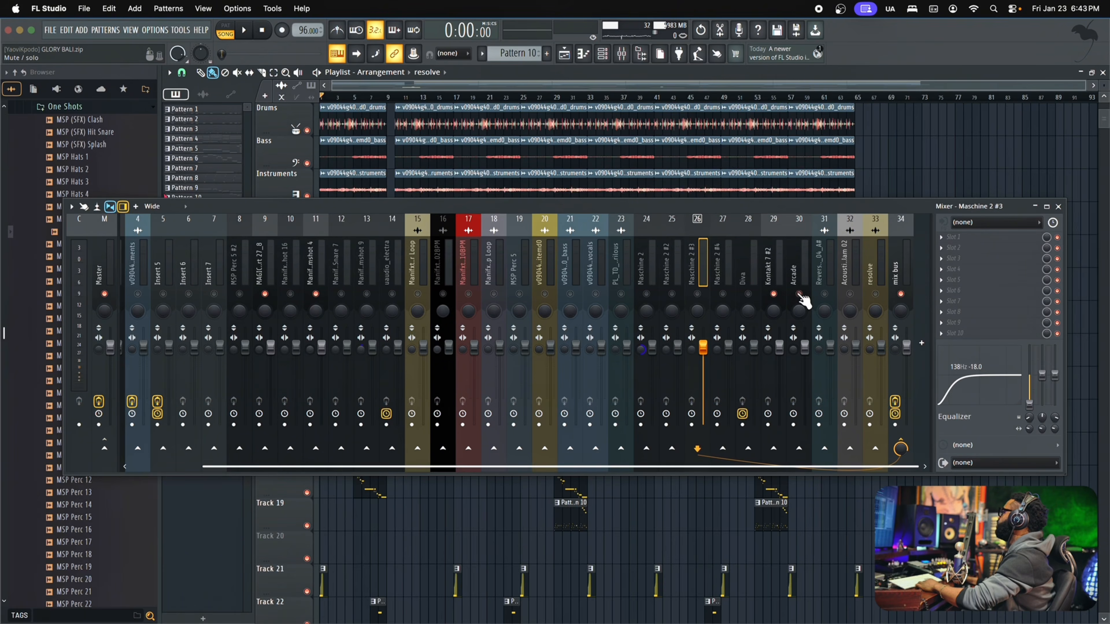
pyautogui.click(646, 293)
pyautogui.click(569, 294)
pyautogui.click(519, 294)
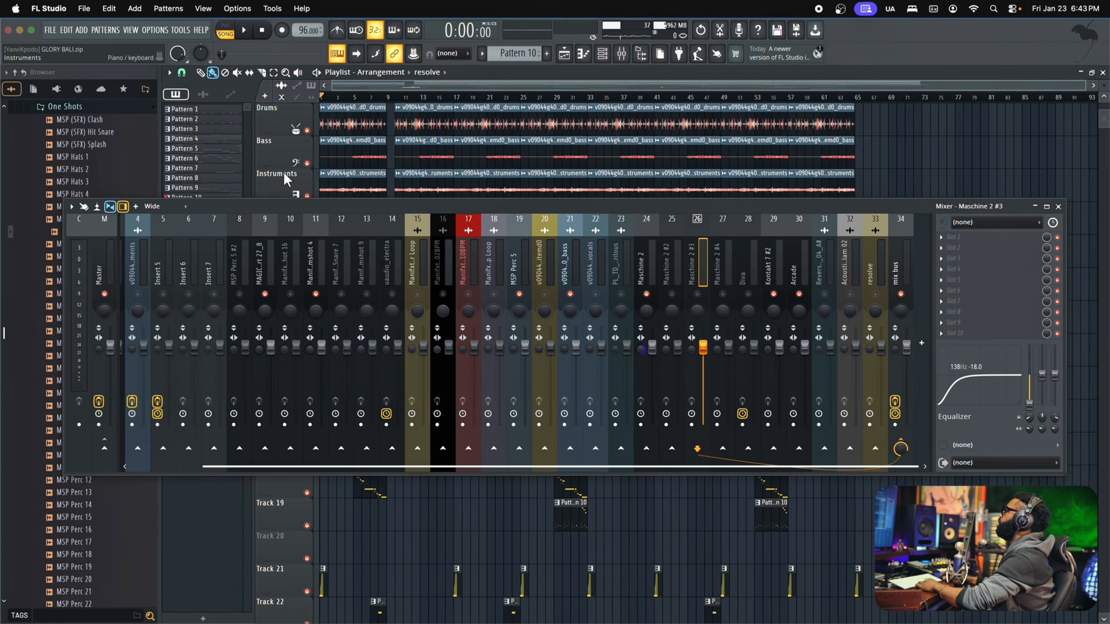
# Set up a wave file export of GLORY BALI in the STEMS TEST subfolder TUT STEMS for the soloed group.
pyautogui.click(50, 29)
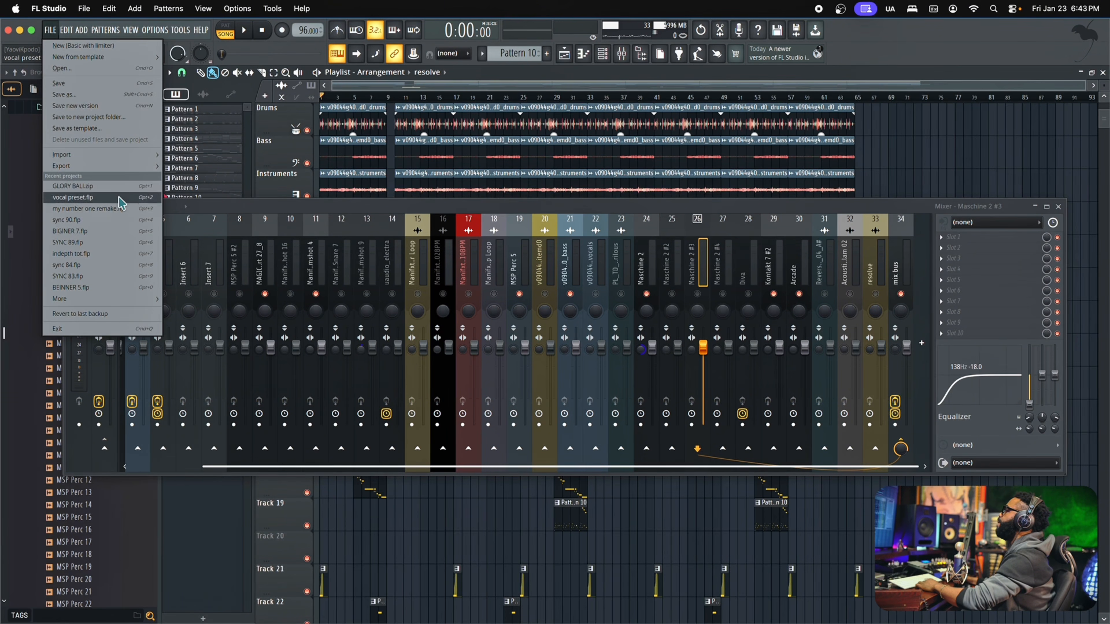
pyautogui.moveTo(107, 168)
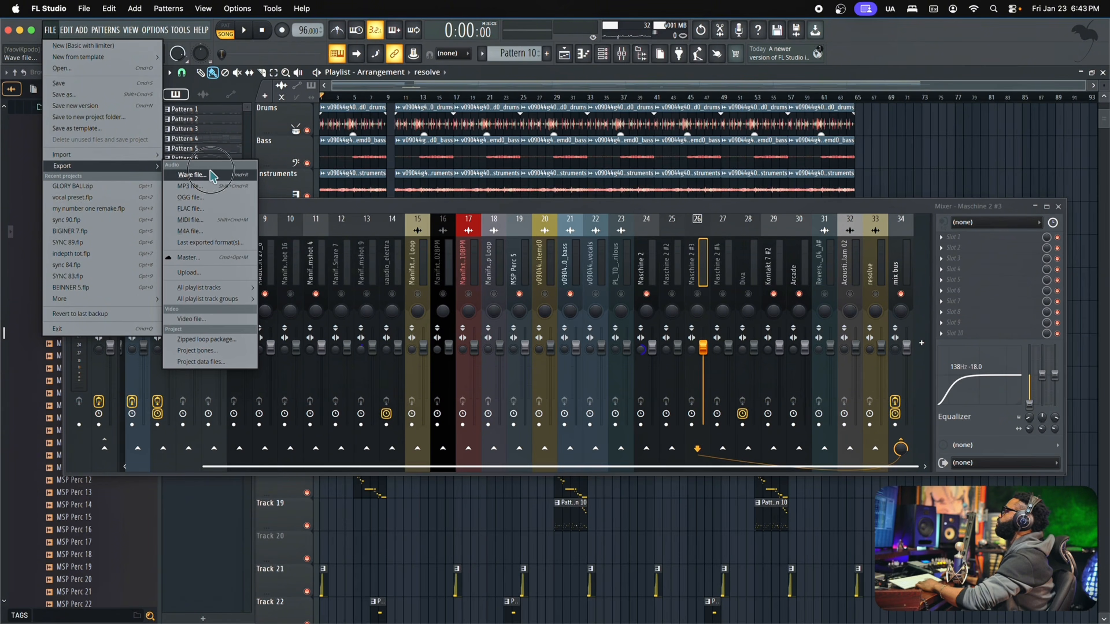
pyautogui.click(200, 167)
pyautogui.click(507, 261)
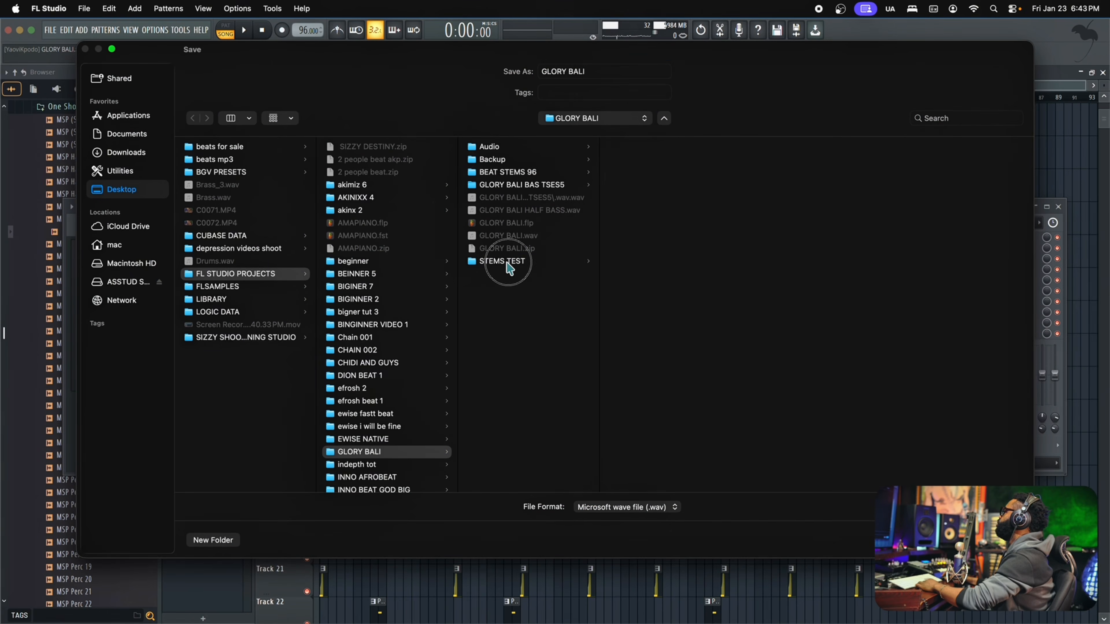
pyautogui.click(656, 477)
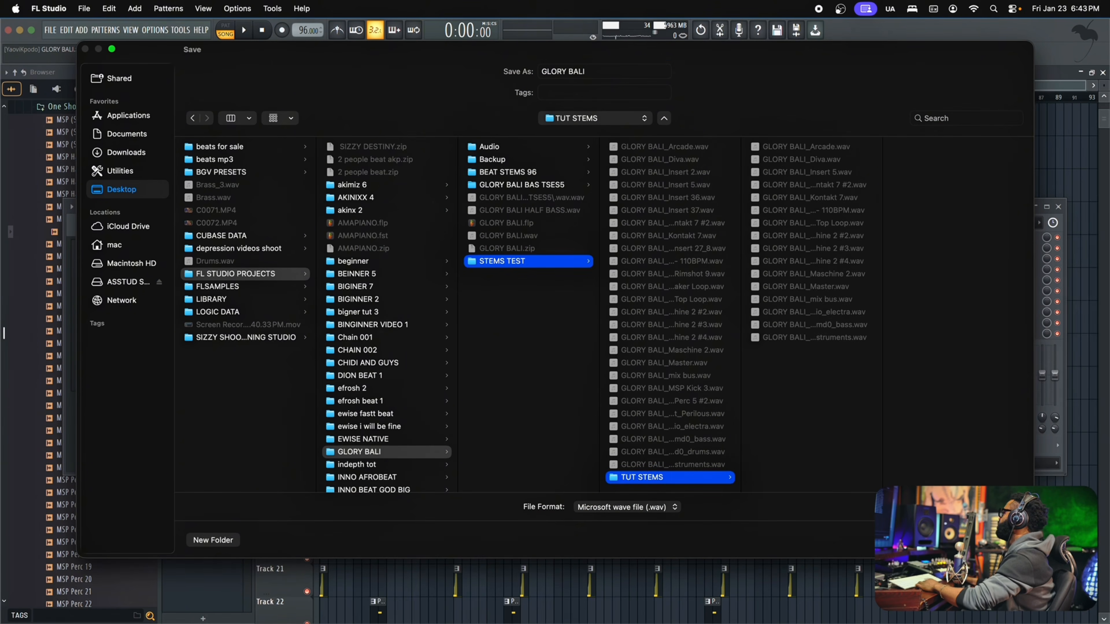
pyautogui.press('Return')
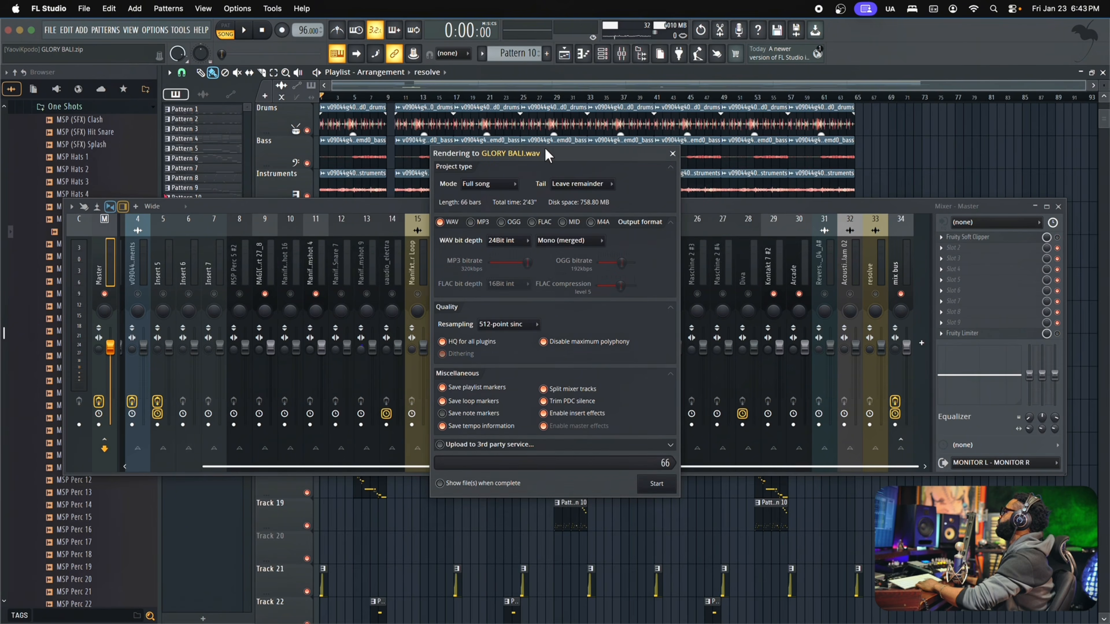
# Switch the WAV render's channel mode to Stereo and close the render settings without rendering.
pyautogui.moveTo(464, 128); pyautogui.dragTo(412, 107)
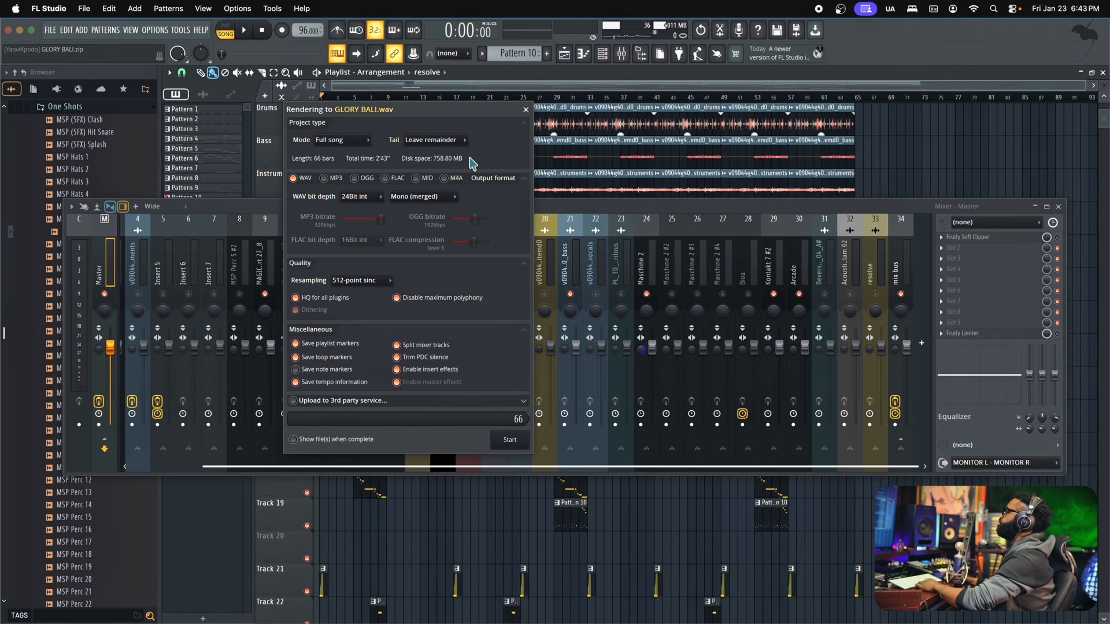
pyautogui.click(420, 198)
pyautogui.click(423, 209)
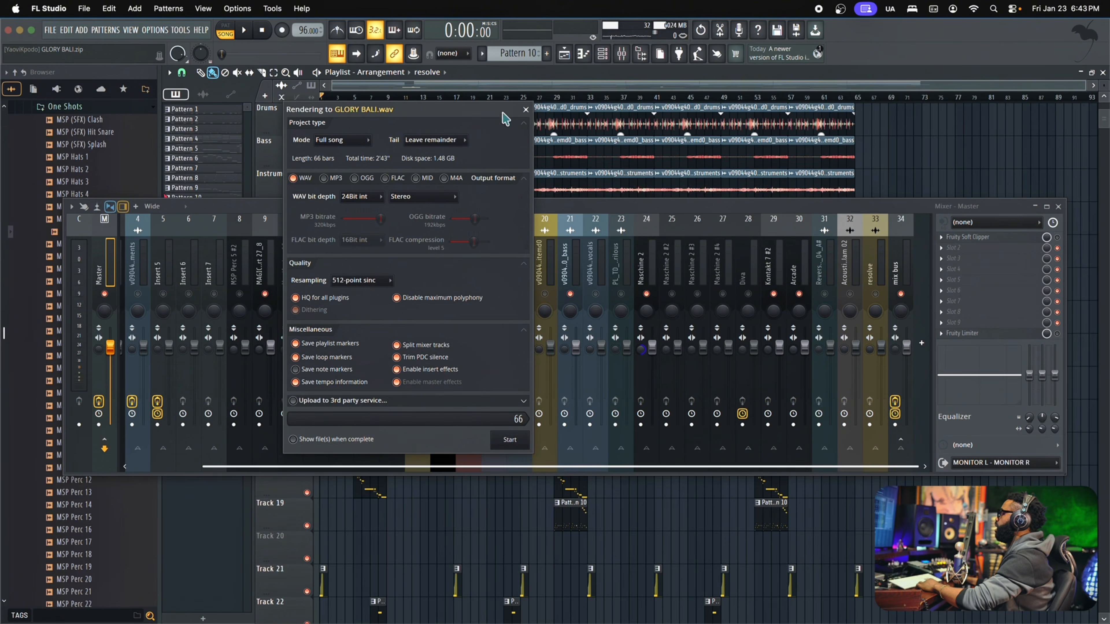
pyautogui.click(525, 110)
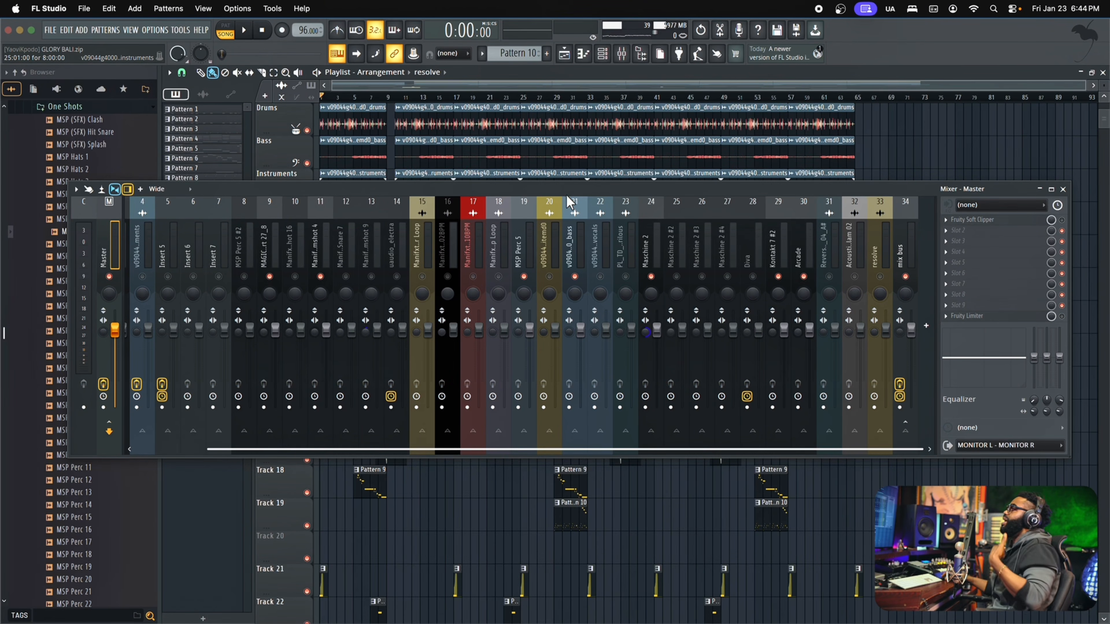
# Adjust the stereo separation of mixer tracks 24, 13 and 29.
pyautogui.moveTo(565, 188); pyautogui.dragTo(562, 168)
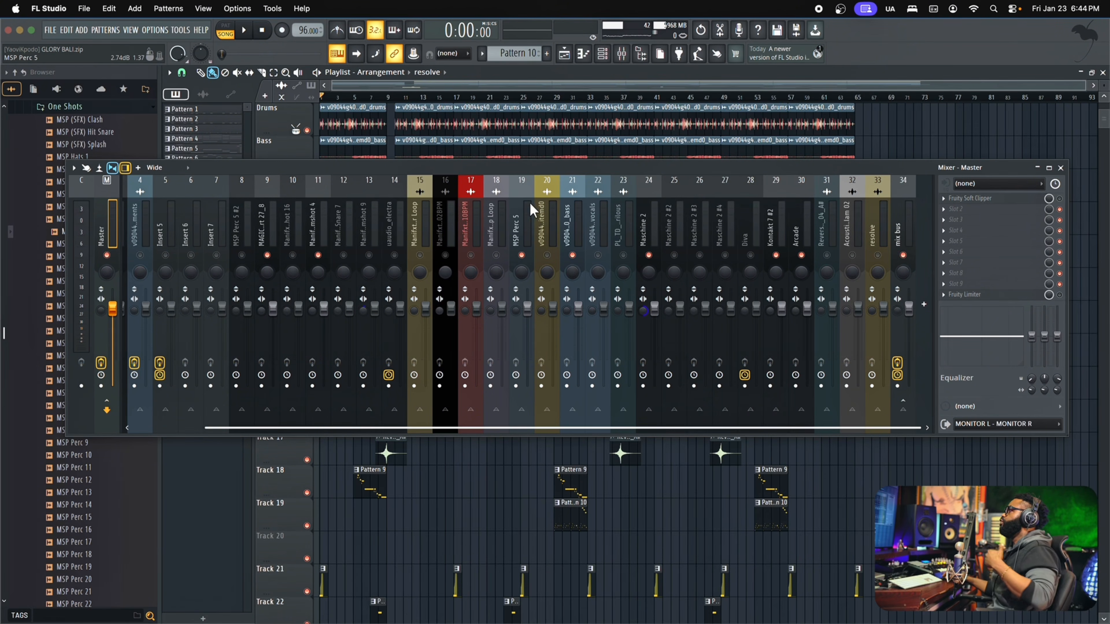
pyautogui.click(646, 304)
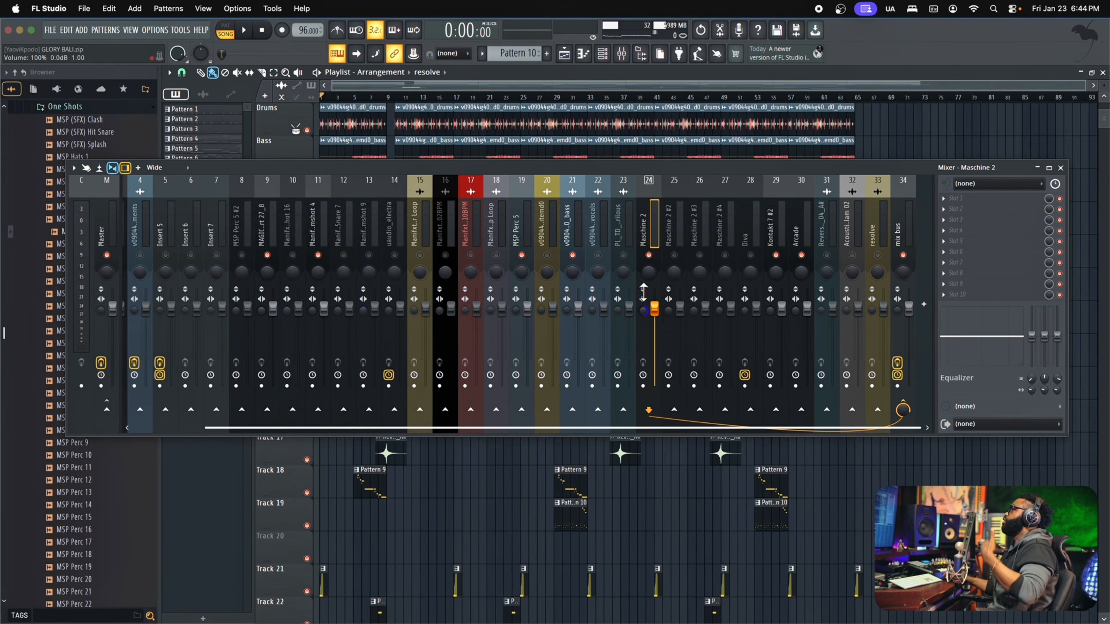
pyautogui.click(367, 308)
pyautogui.click(782, 308)
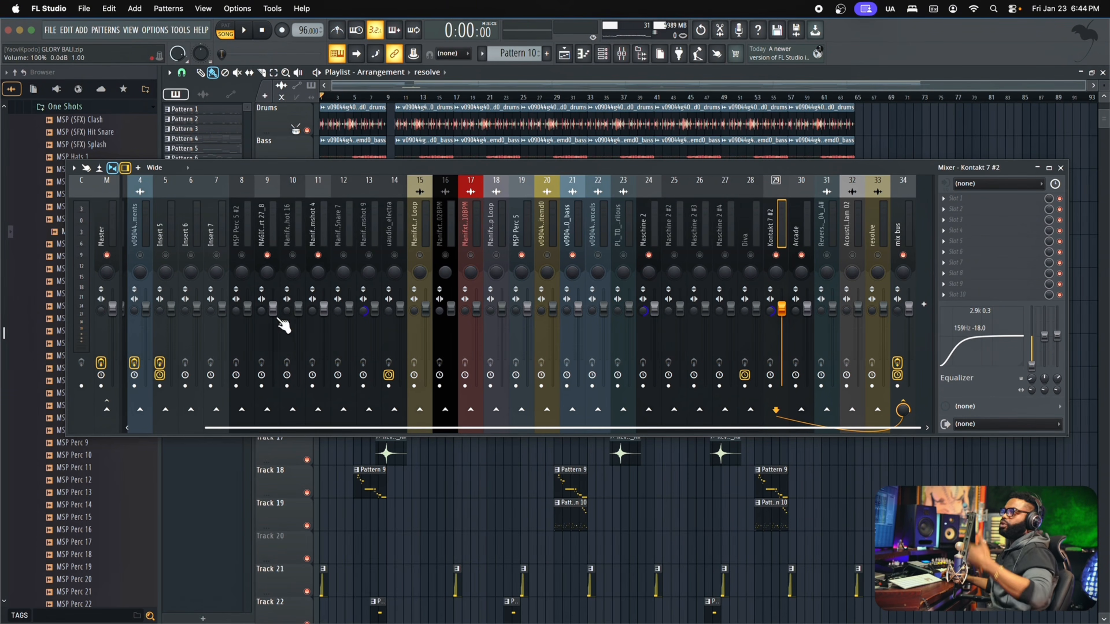
pyautogui.moveTo(403, 172); pyautogui.dragTo(414, 164)
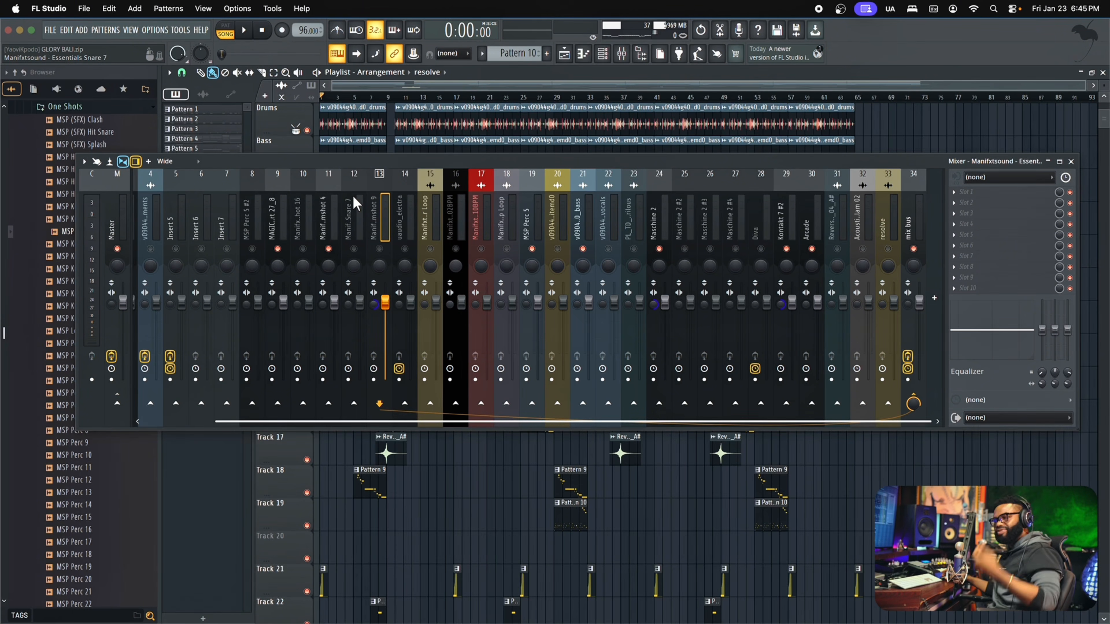
# Switch to the vocal recording project in Cubase and look over its audio, group and effect tracks.
pyautogui.moveTo(412, 161); pyautogui.dragTo(405, 150)
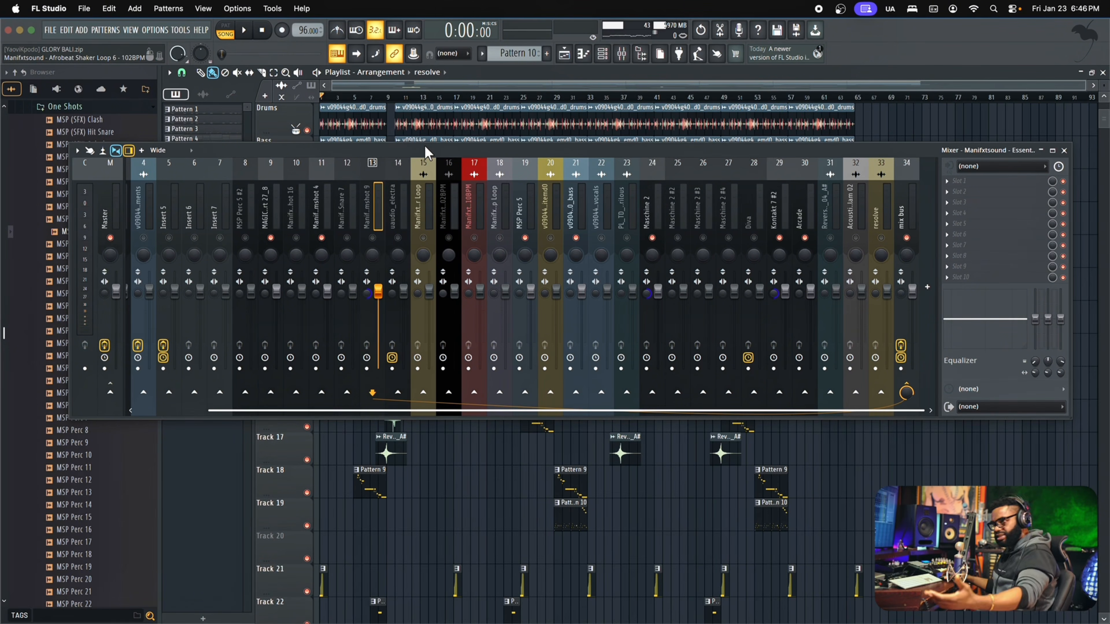
pyautogui.press('super+q')
pyautogui.click(534, 290)
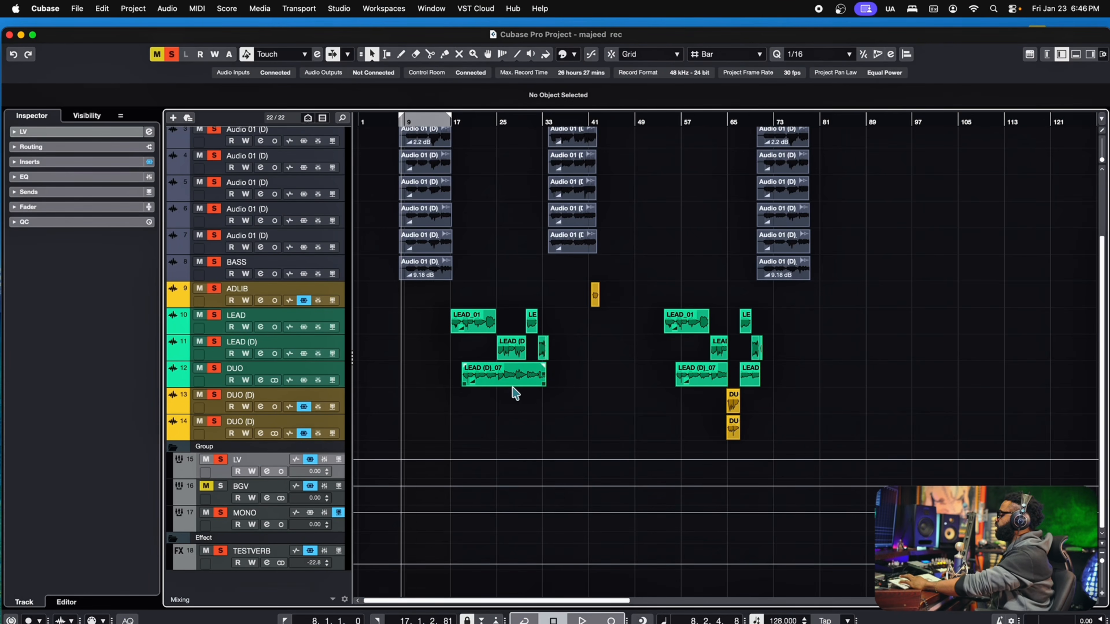
pyautogui.press('h')
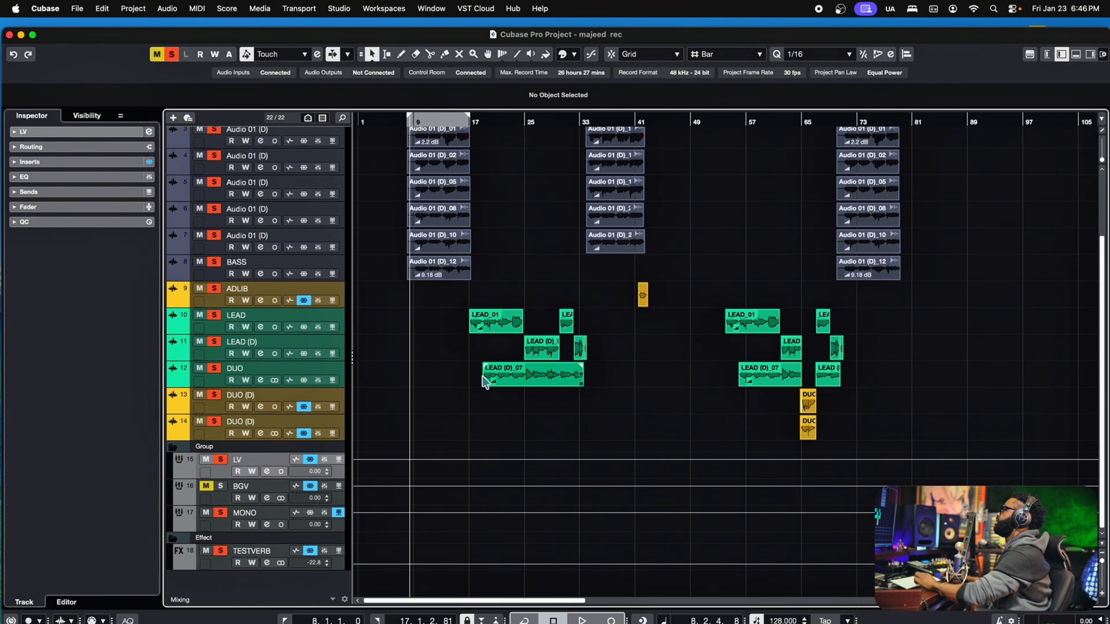
pyautogui.scroll(1, 402, 197)
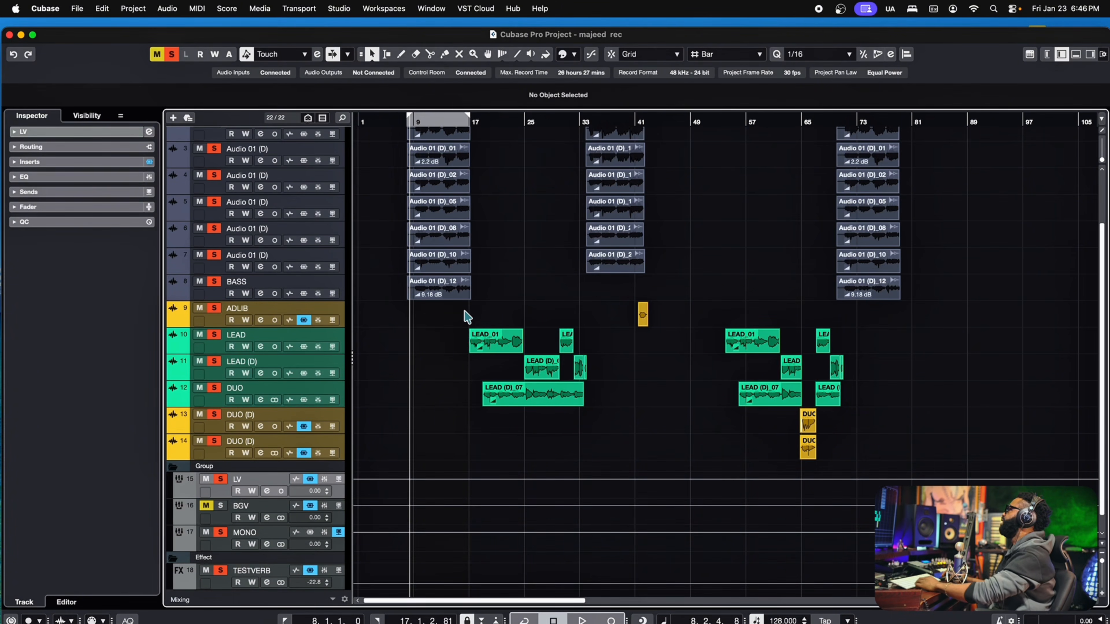
pyautogui.scroll(4, 463, 315)
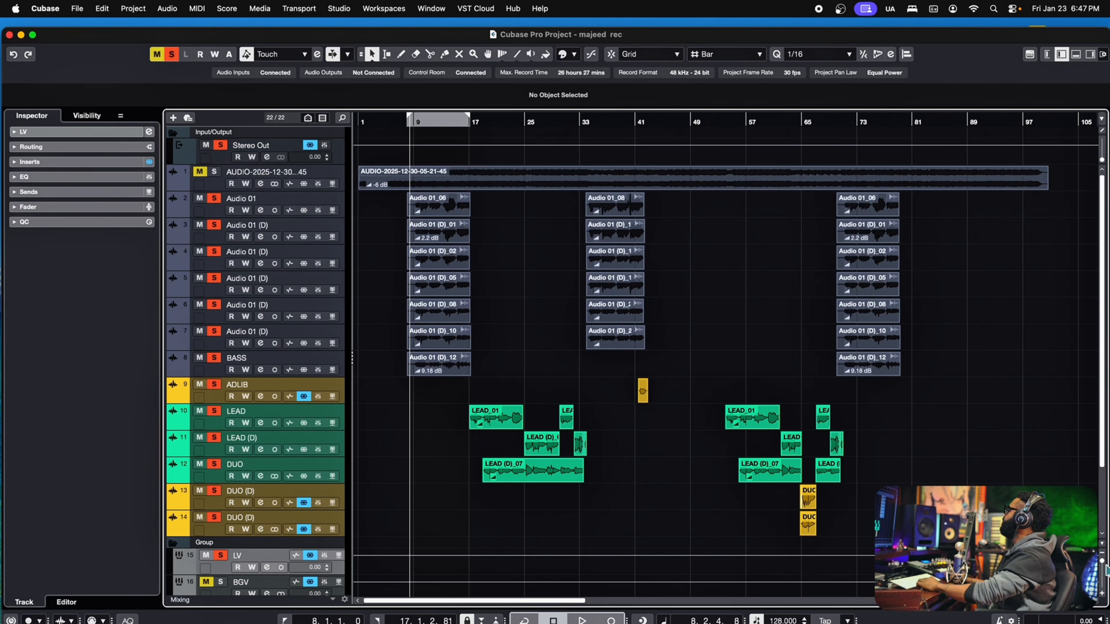
pyautogui.scroll(-1, 607, 498)
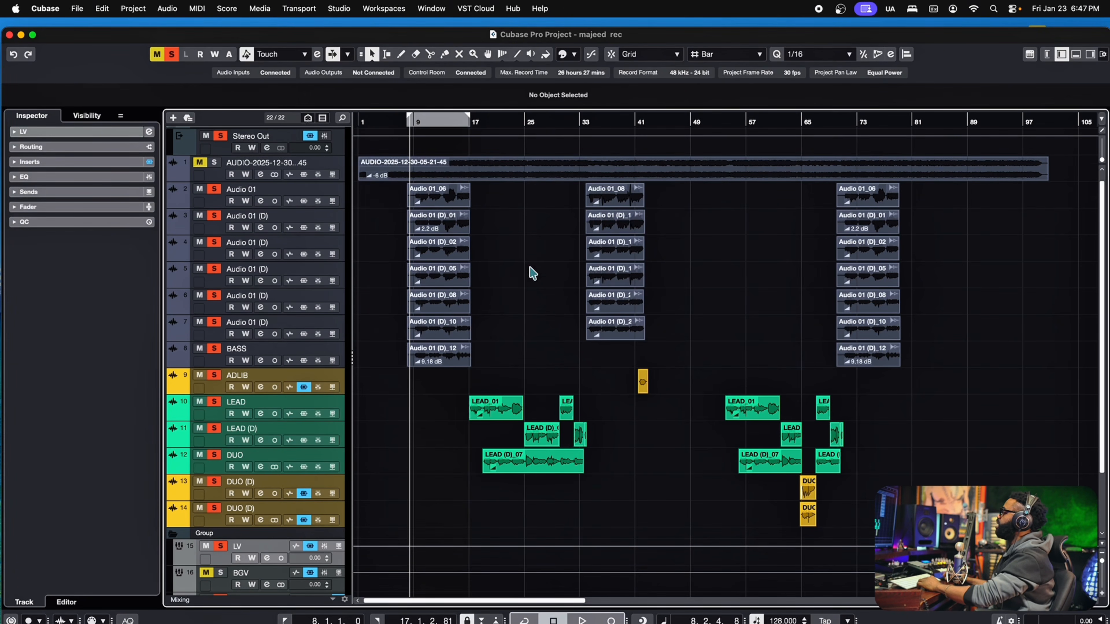
pyautogui.scroll(-4, 433, 424)
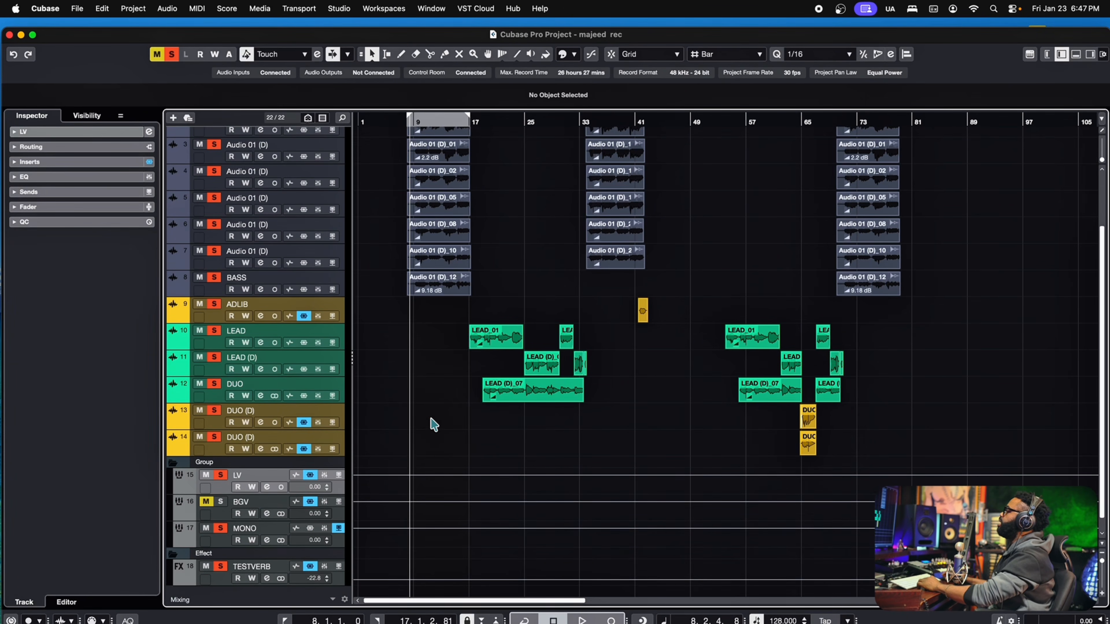
# Play the vocal section from bar 9 and stop after checking the meters of the stacked audio tracks.
pyautogui.click(421, 125)
pyautogui.press('space')
pyautogui.scroll(5, 474, 323)
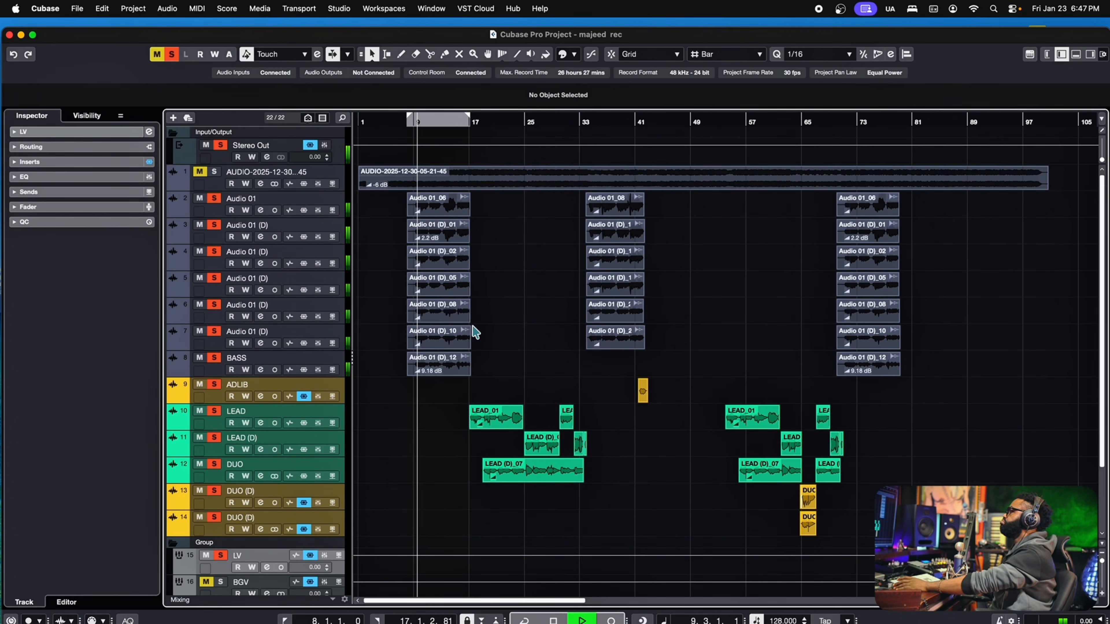
pyautogui.press('space')
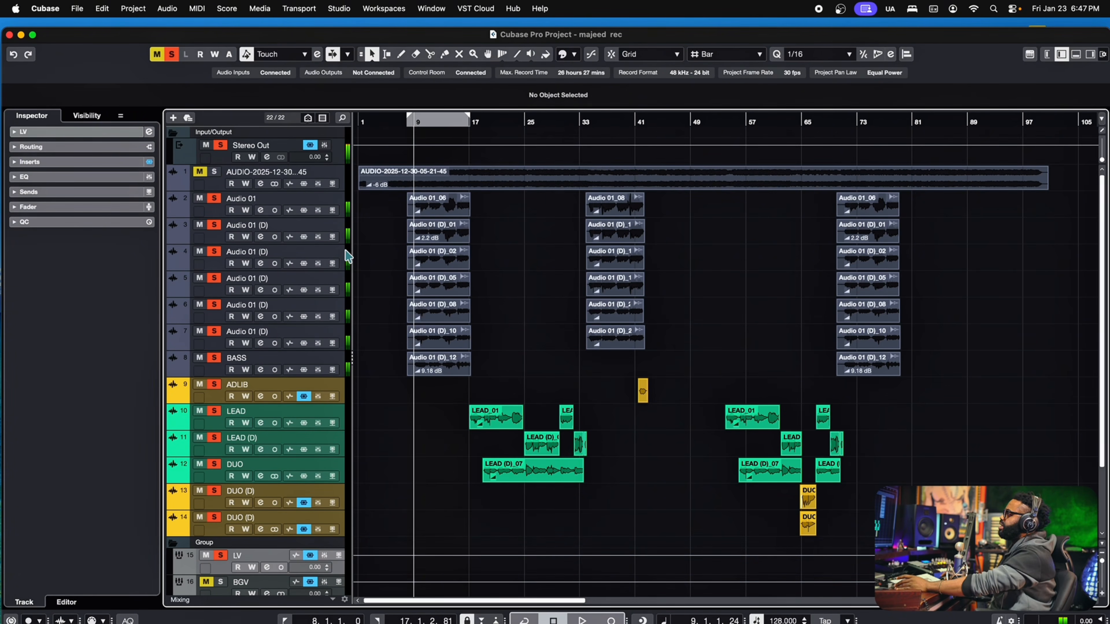
# Select the Audio 01 track and play the section again to examine its level meter.
pyautogui.click(320, 199)
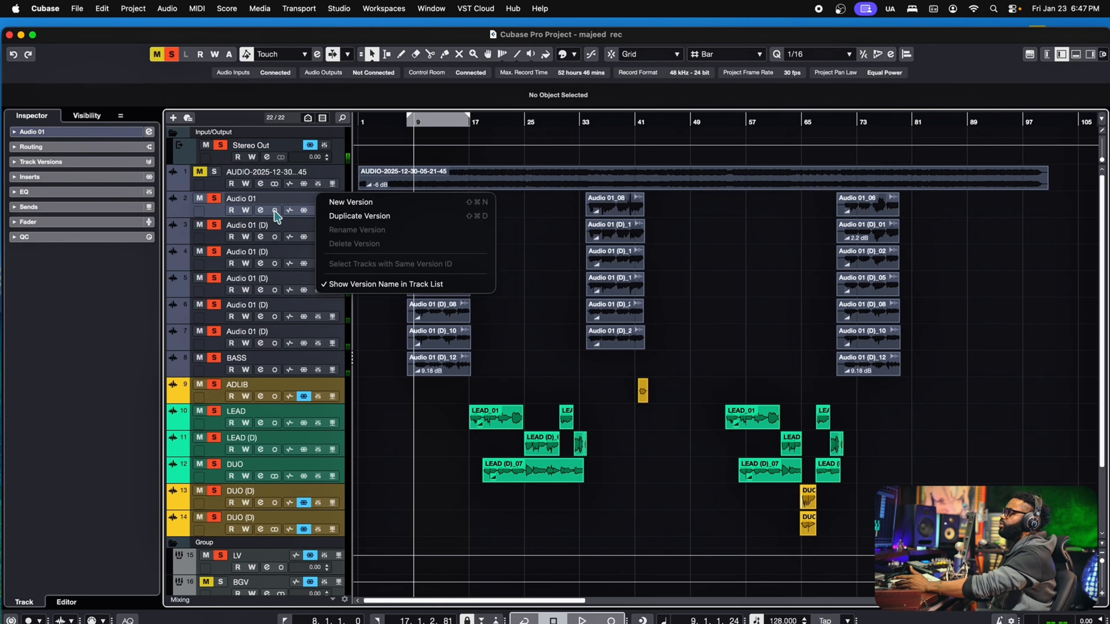
pyautogui.click(301, 232)
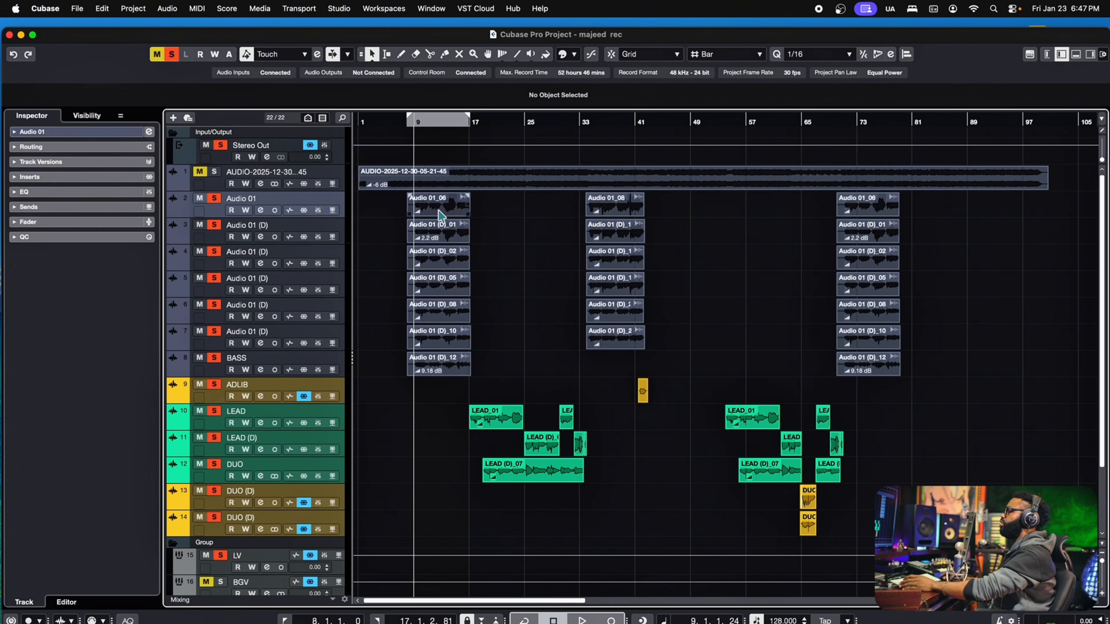
pyautogui.scroll(-3, 367, 300)
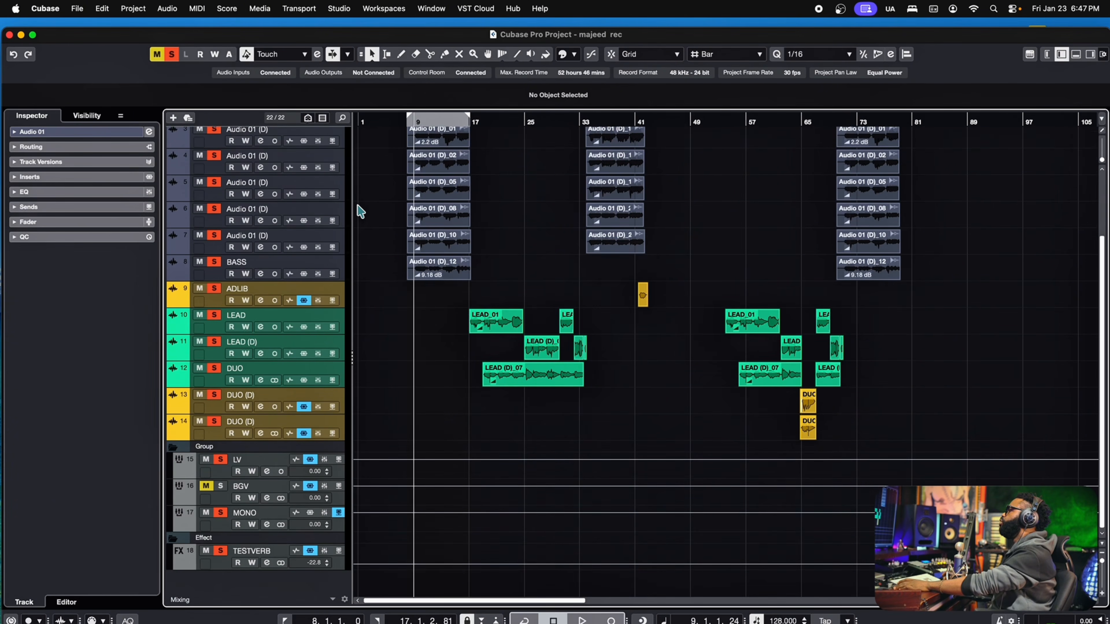
pyautogui.scroll(3, 360, 212)
pyautogui.press('space')
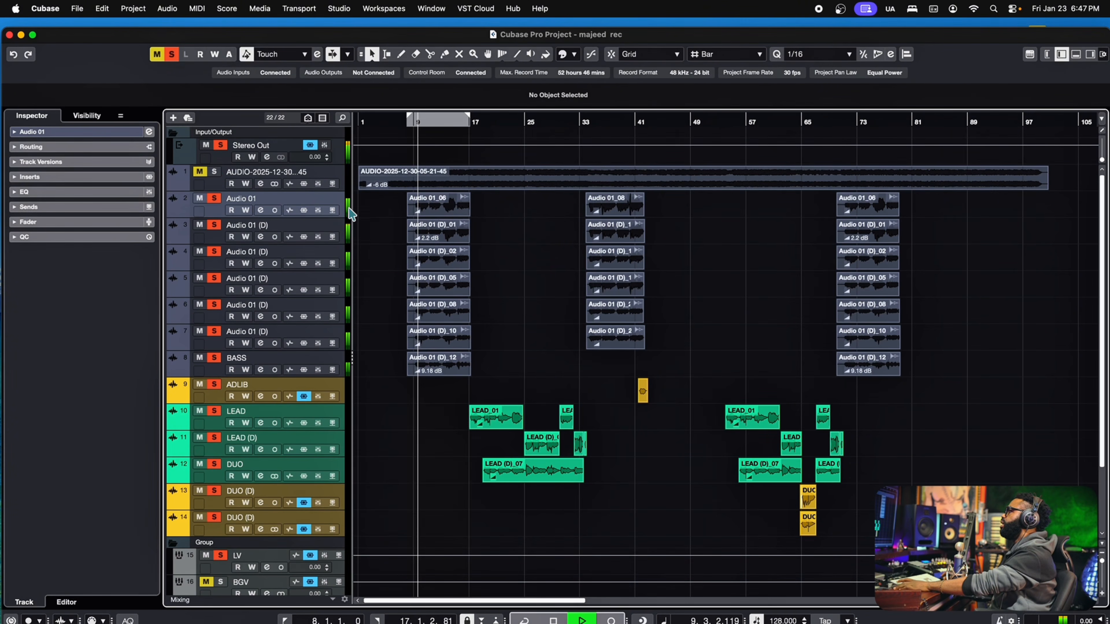
pyautogui.press('space')
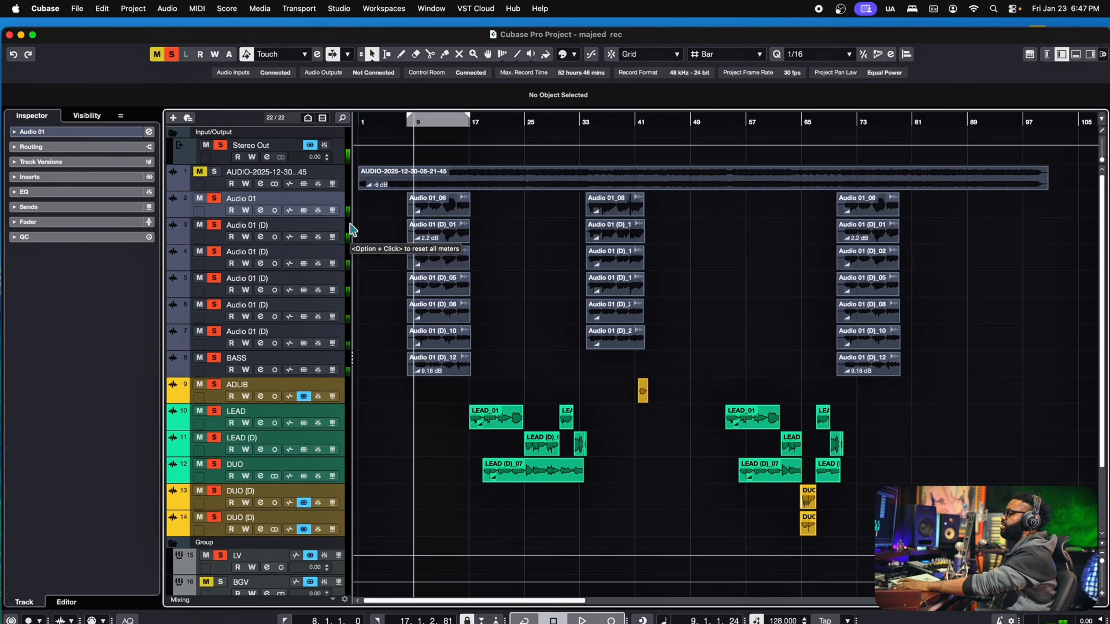
# Select tracks 7 and 3 in turn and briefly play the section to examine the Audio 01 (D) meters.
pyautogui.scroll(-3, 397, 436)
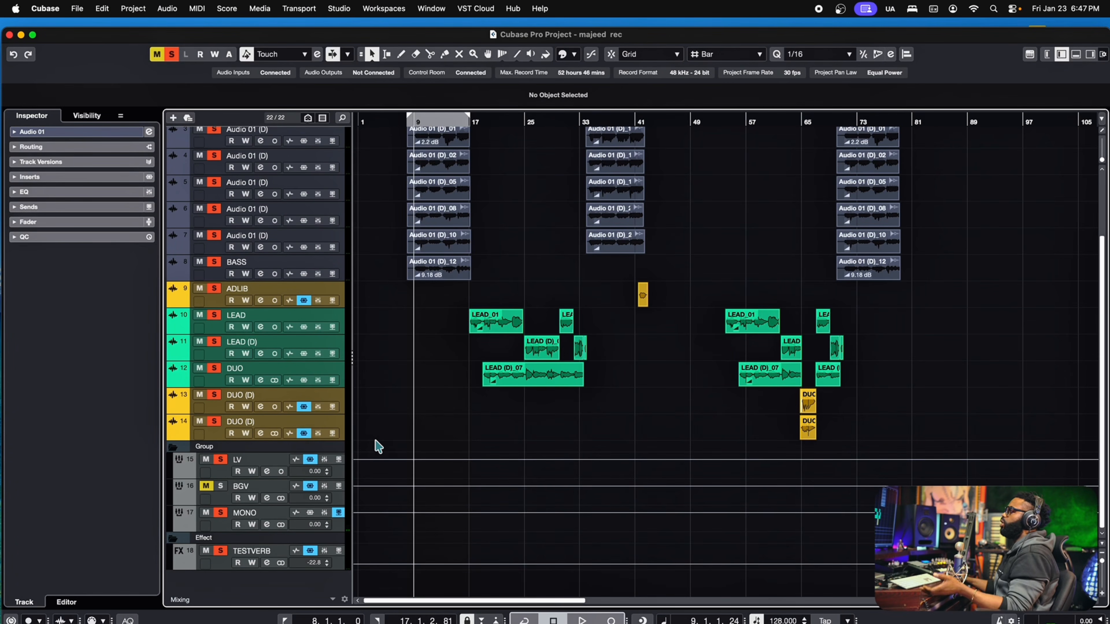
pyautogui.click(339, 242)
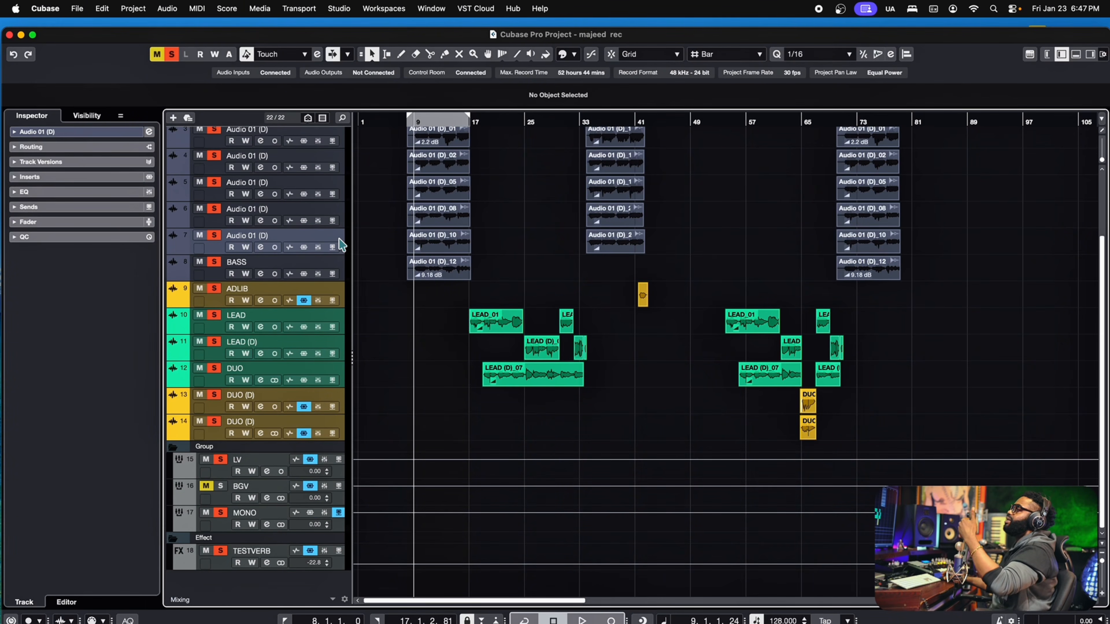
pyautogui.click(343, 144)
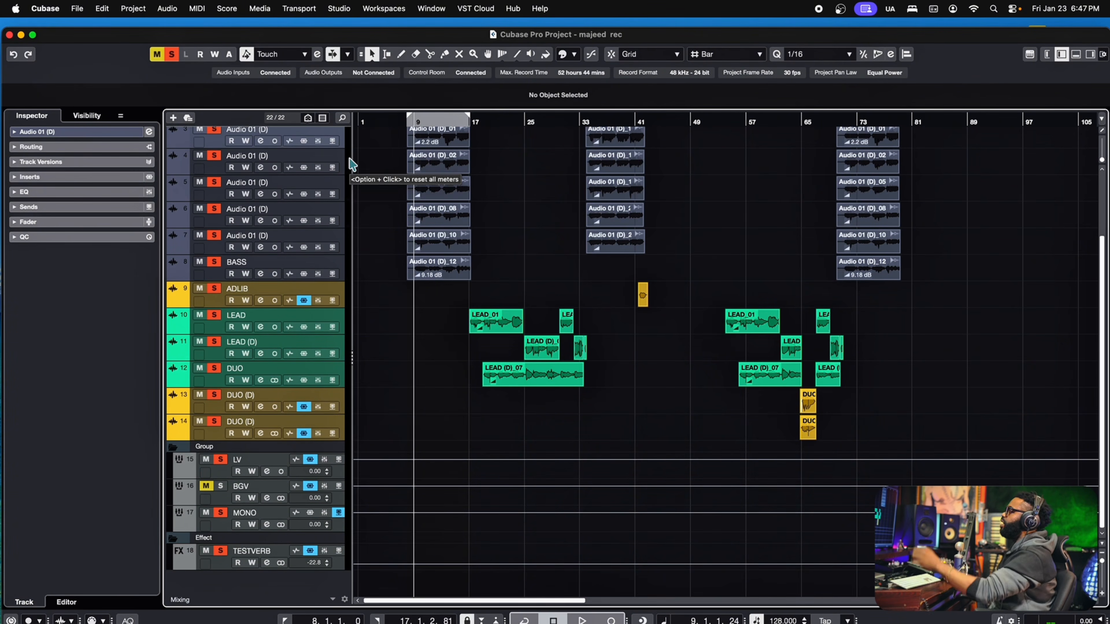
pyautogui.press('space')
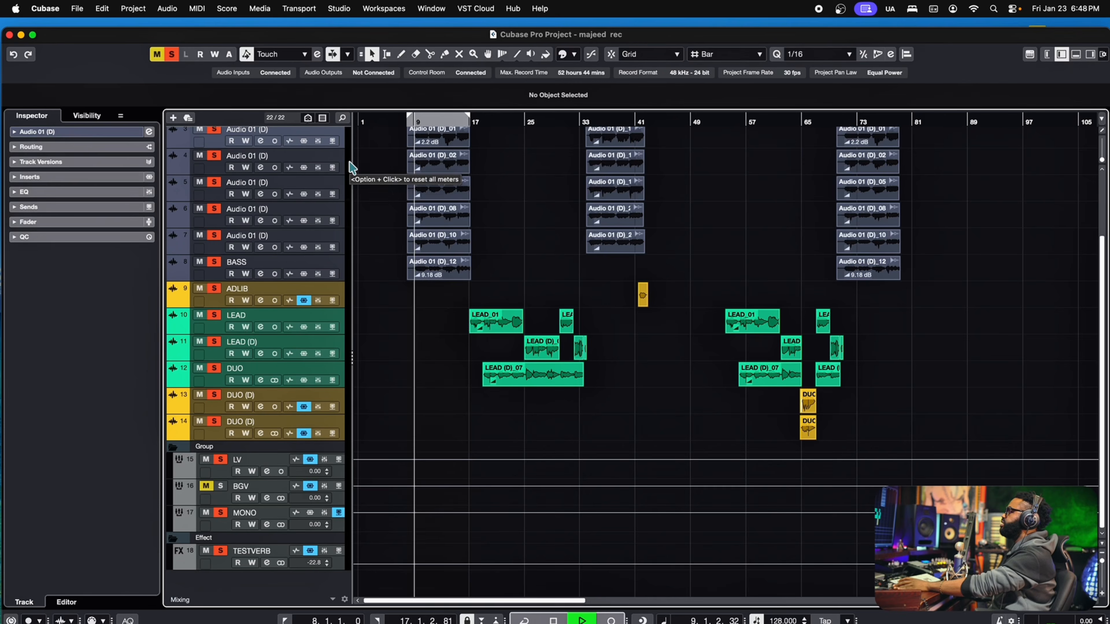
pyautogui.press('space')
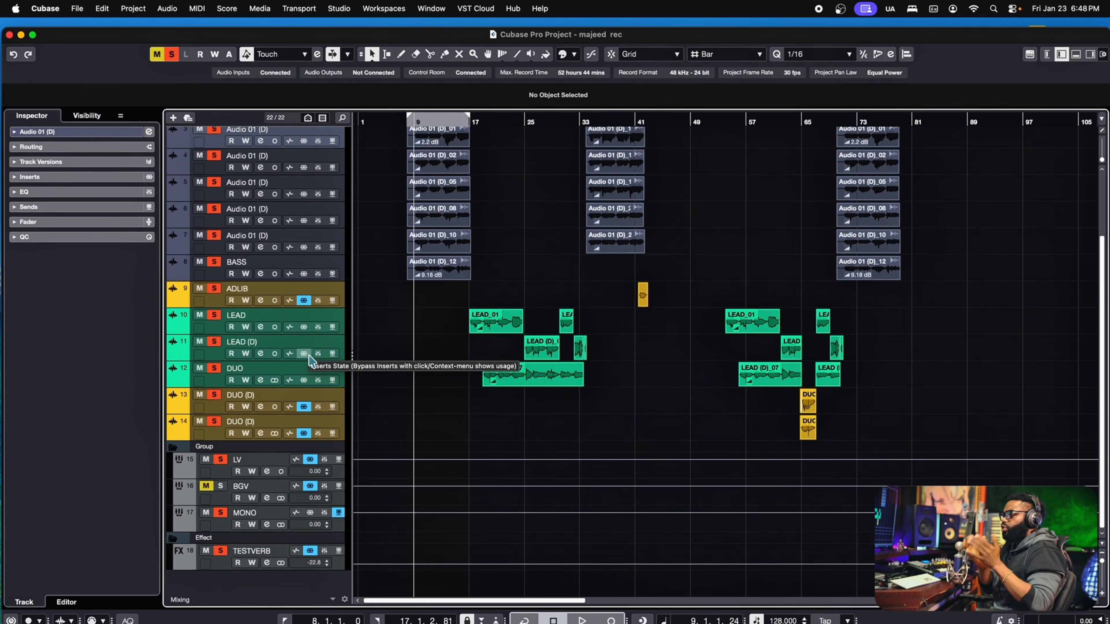
# Switch the MONO group's channel configuration to mono, confirm the change, and play the section to check the meters.
pyautogui.click(281, 524)
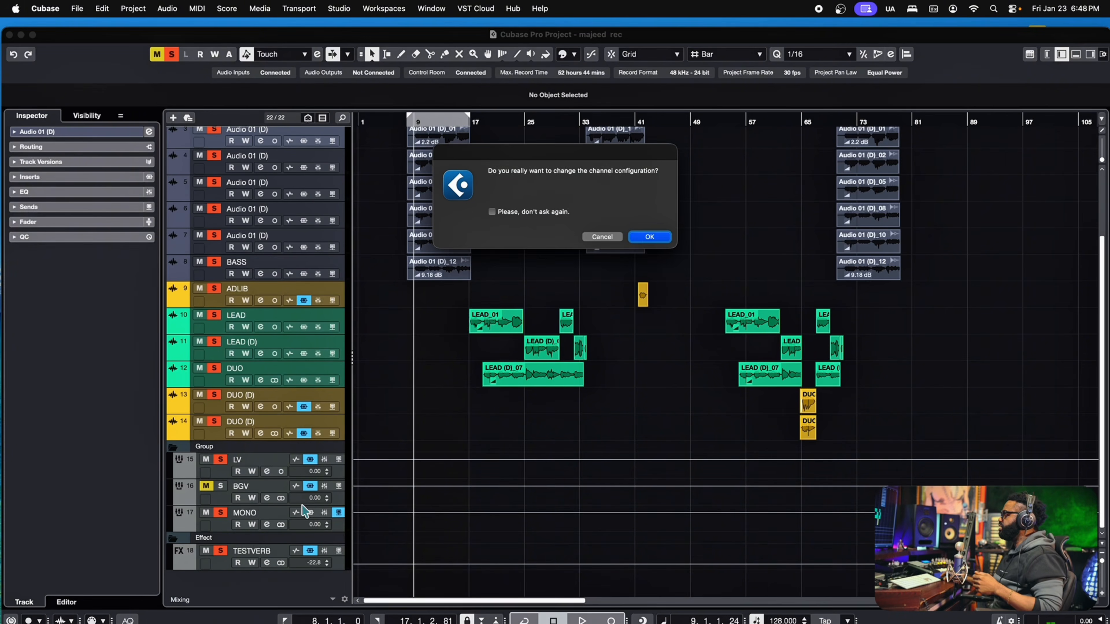
pyautogui.click(648, 236)
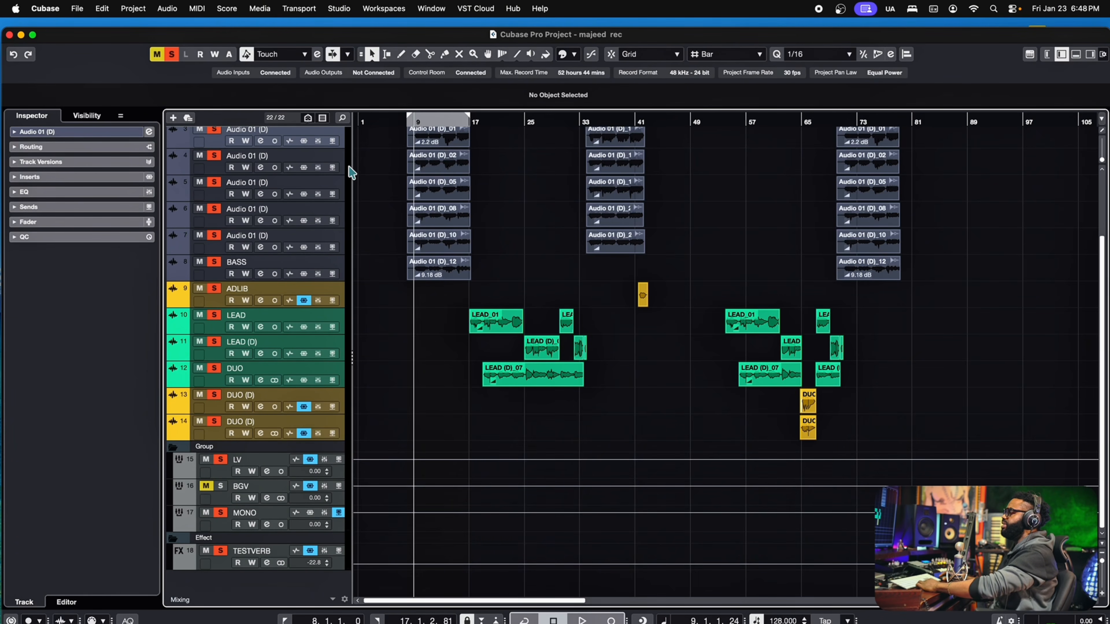
pyautogui.press('space')
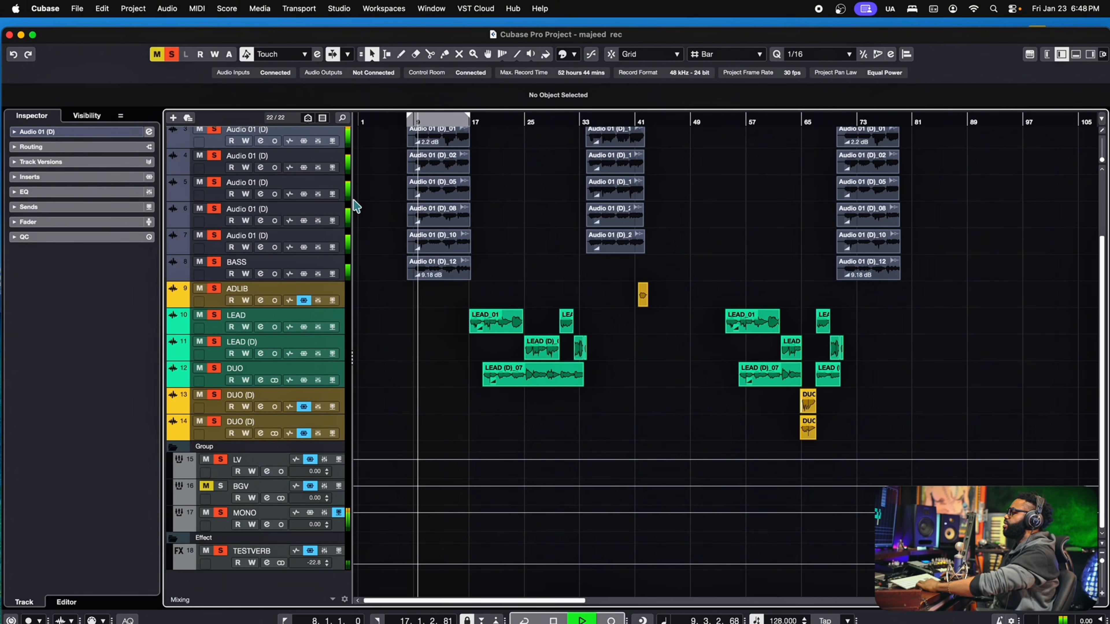
pyautogui.press('space')
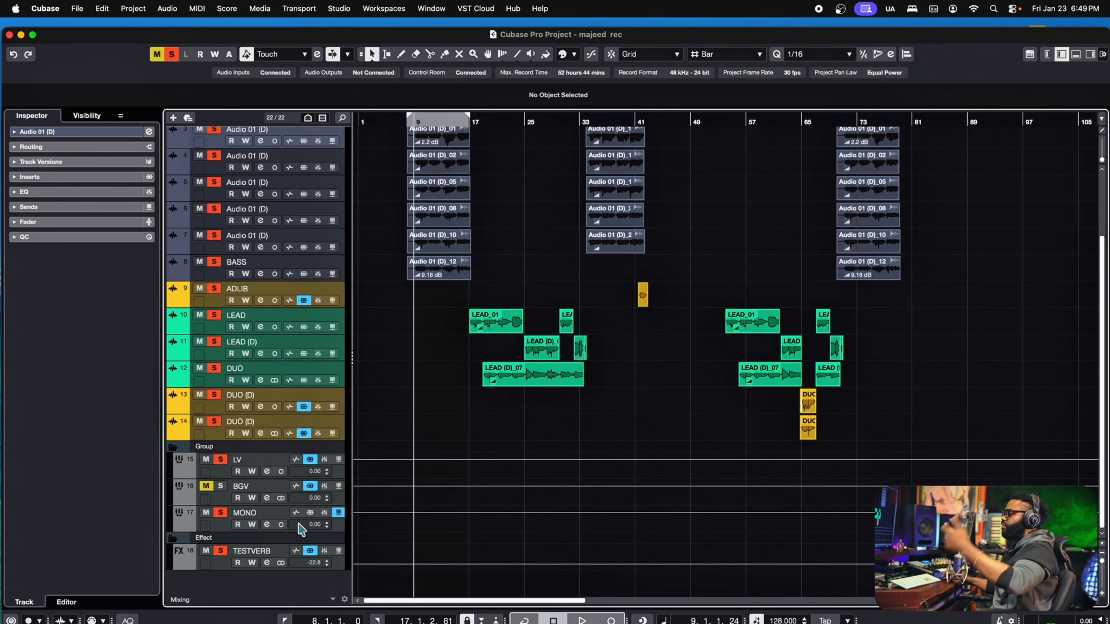
# Select the MONO group and play the section to examine its level meter.
pyautogui.click(339, 528)
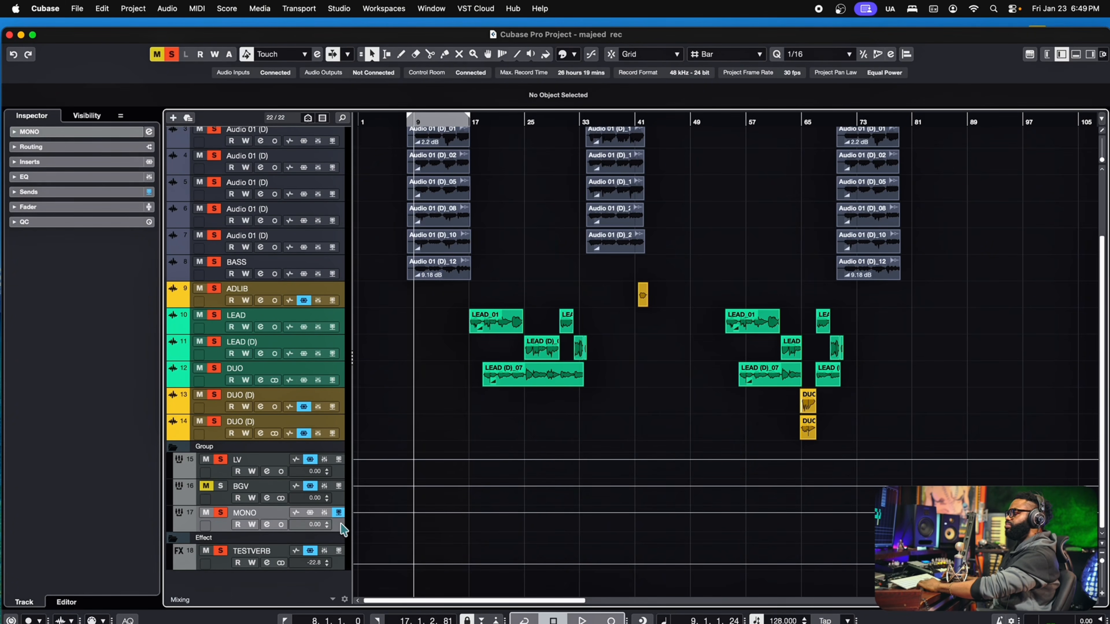
pyautogui.press('space')
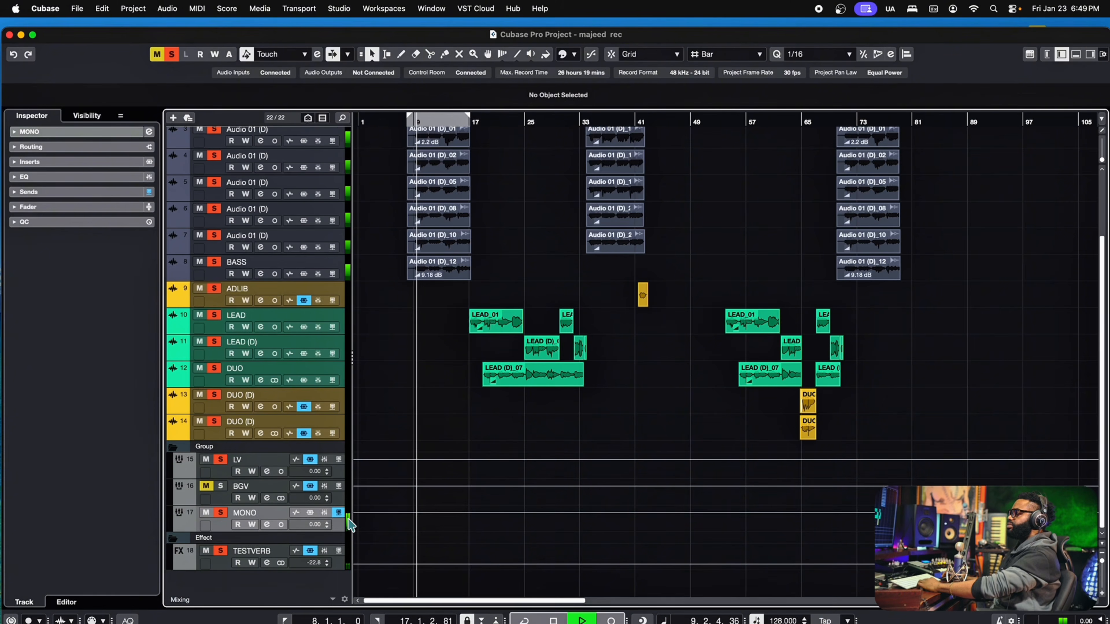
pyautogui.press('space')
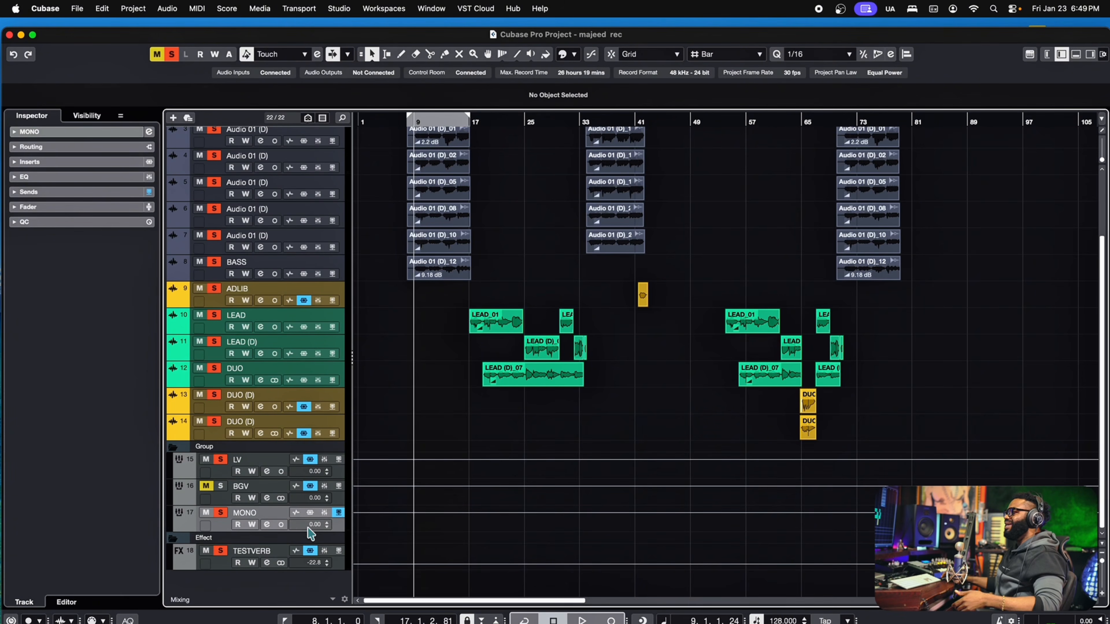
# Select the Stereo Out channel and play the section while watching the MONO group's meter.
pyautogui.scroll(4, 371, 298)
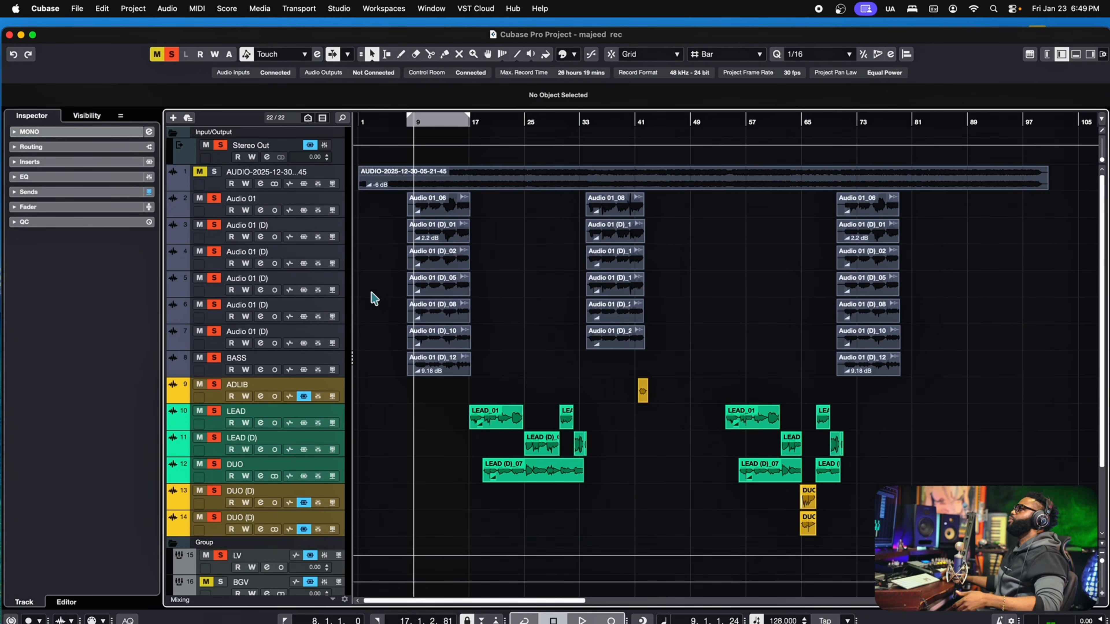
pyautogui.click(335, 150)
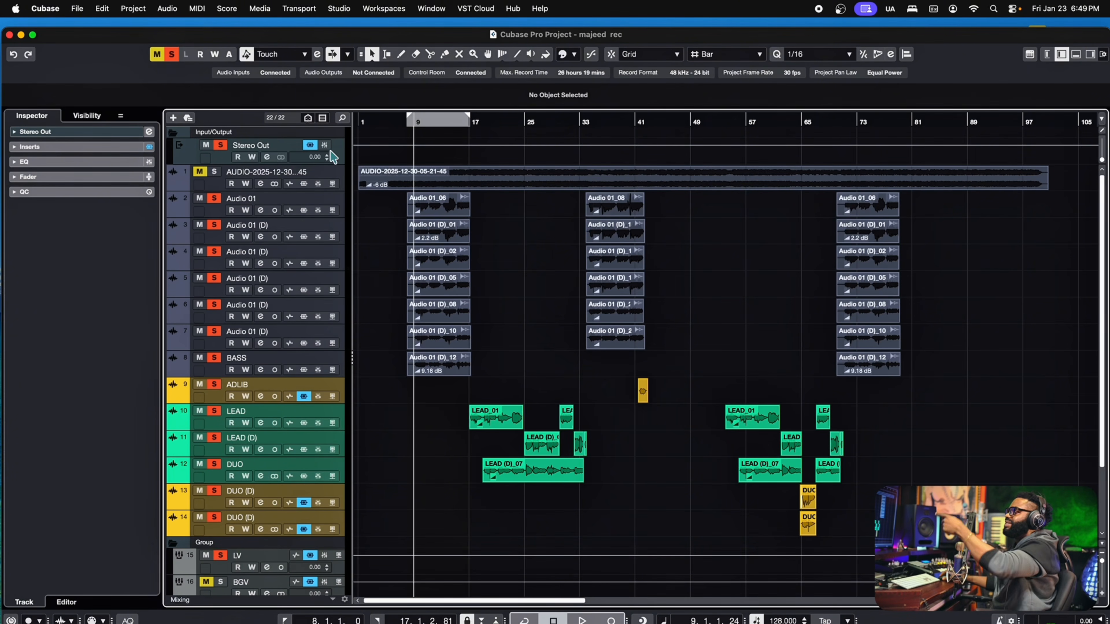
pyautogui.scroll(-3, 362, 478)
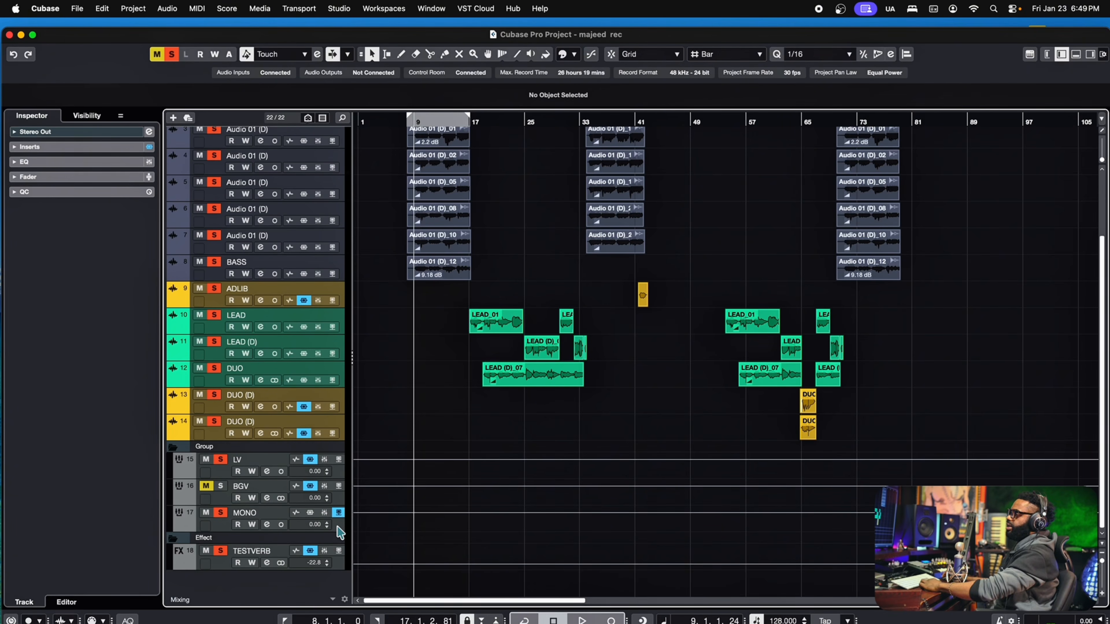
pyautogui.press('space')
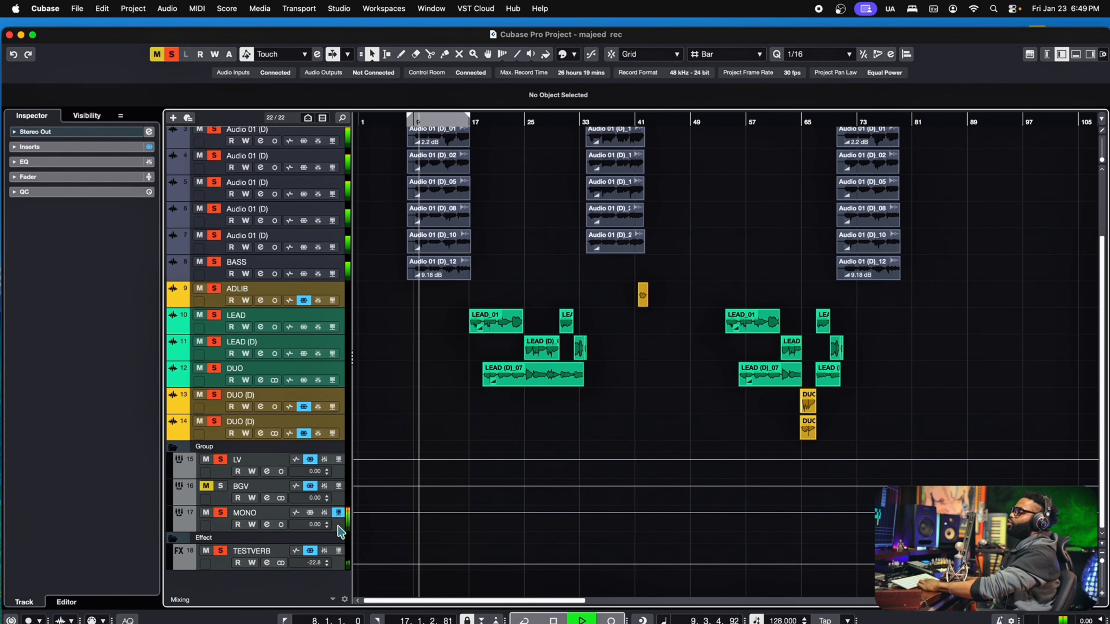
pyautogui.press('space')
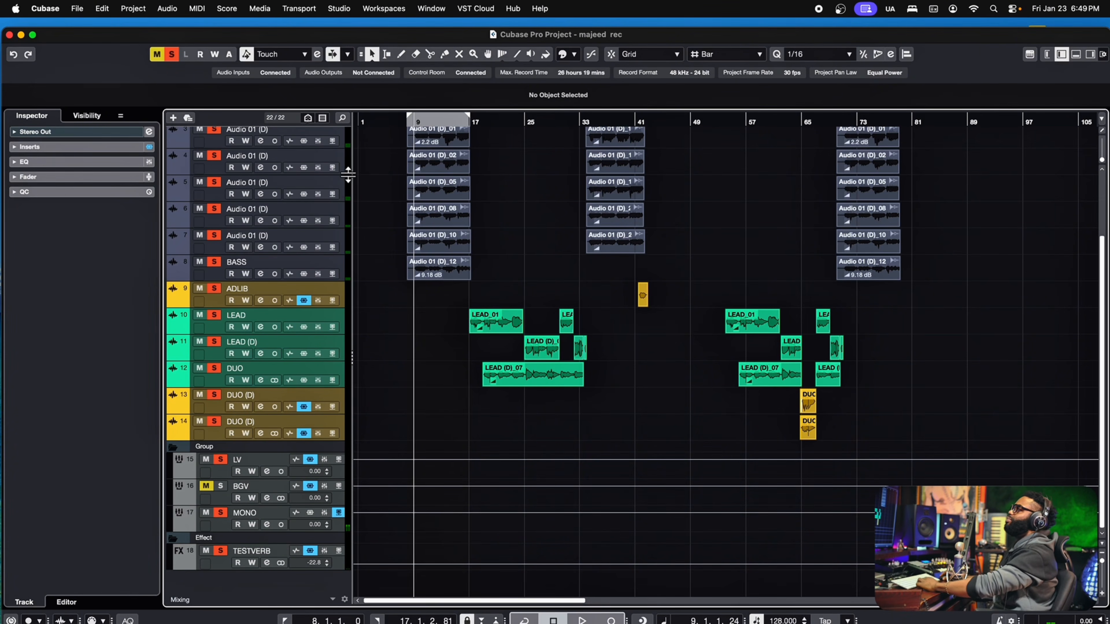
# Play the section to examine the audio track and MONO group meters, then compare the MONO group with the Stereo Out channel.
pyautogui.press('space')
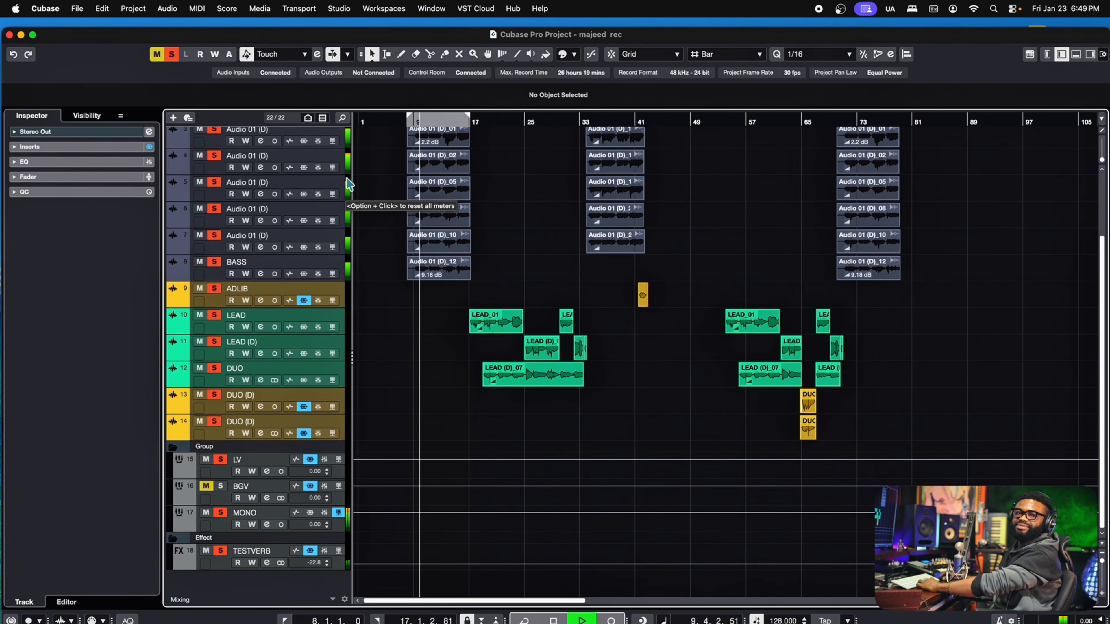
pyautogui.press('space')
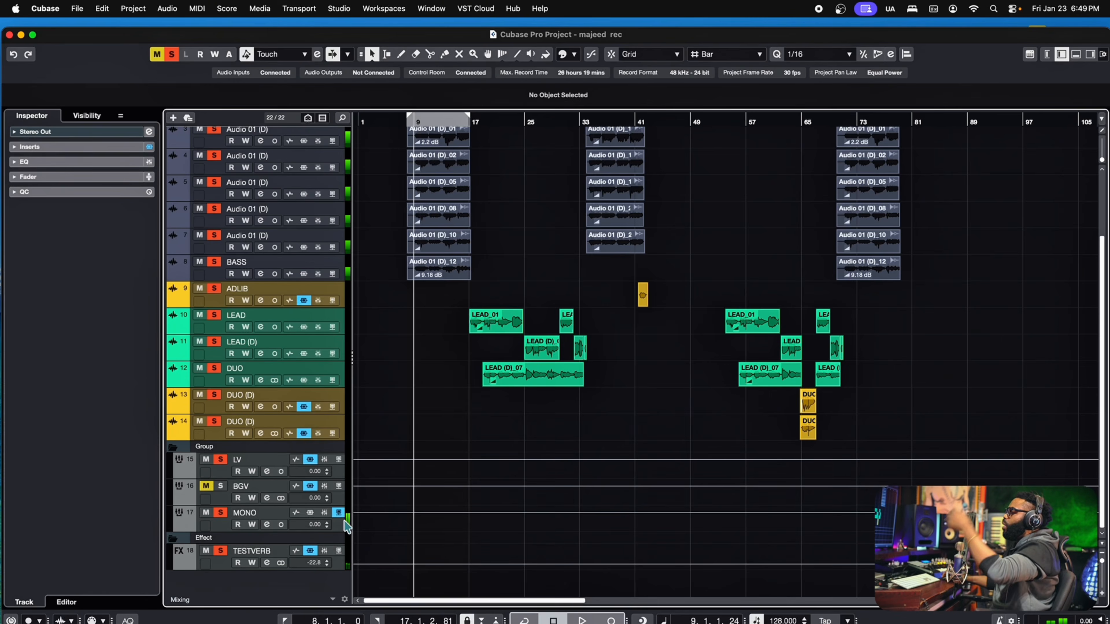
pyautogui.click(341, 523)
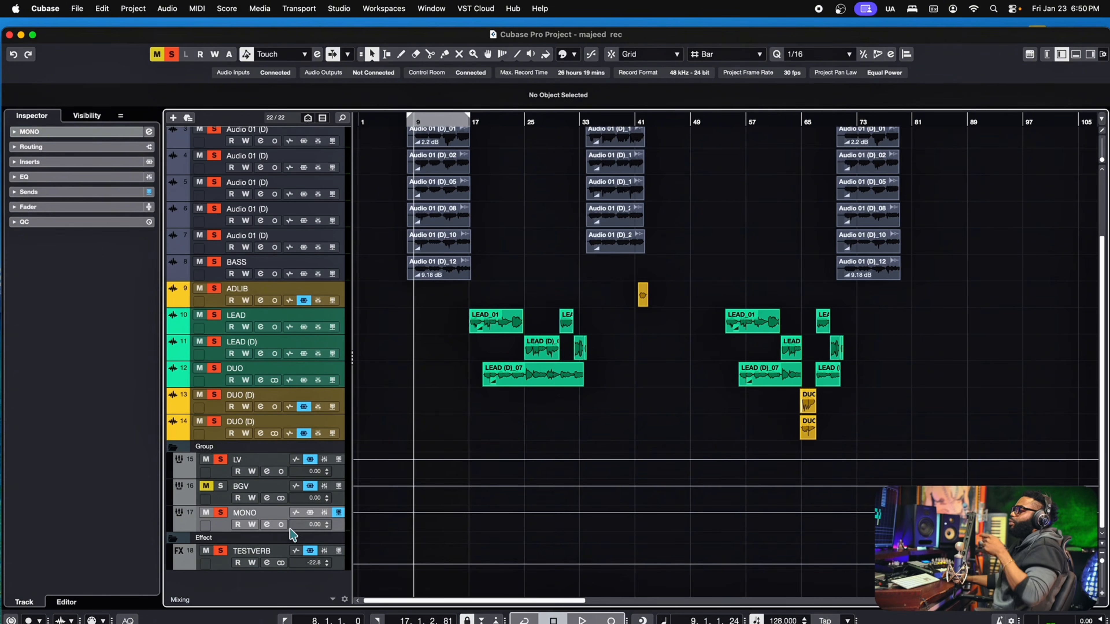
pyautogui.press('space')
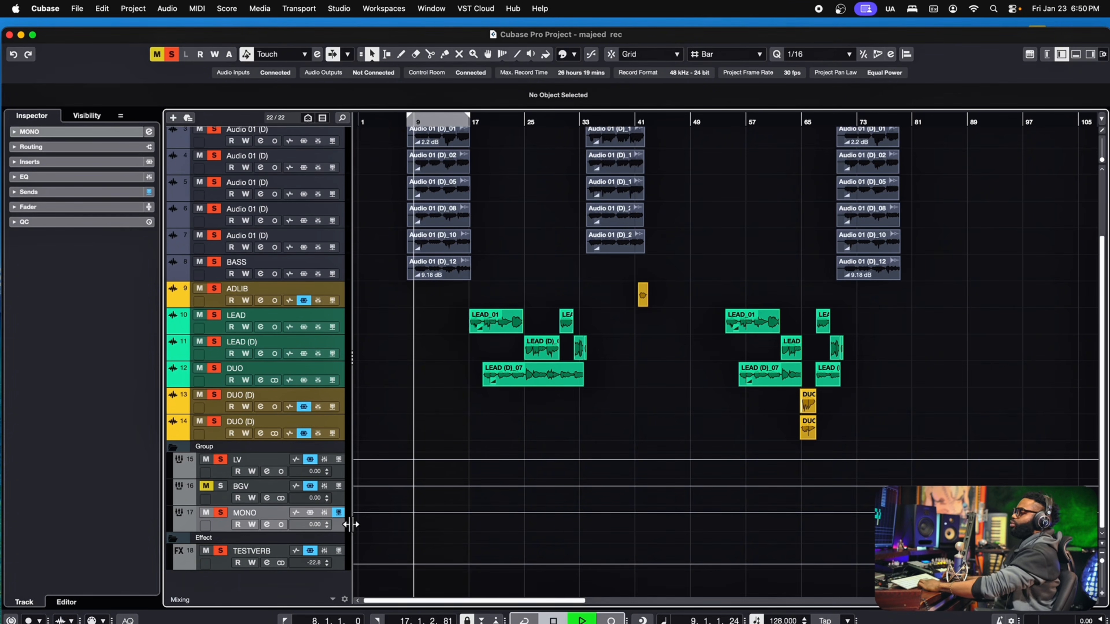
pyautogui.press('space')
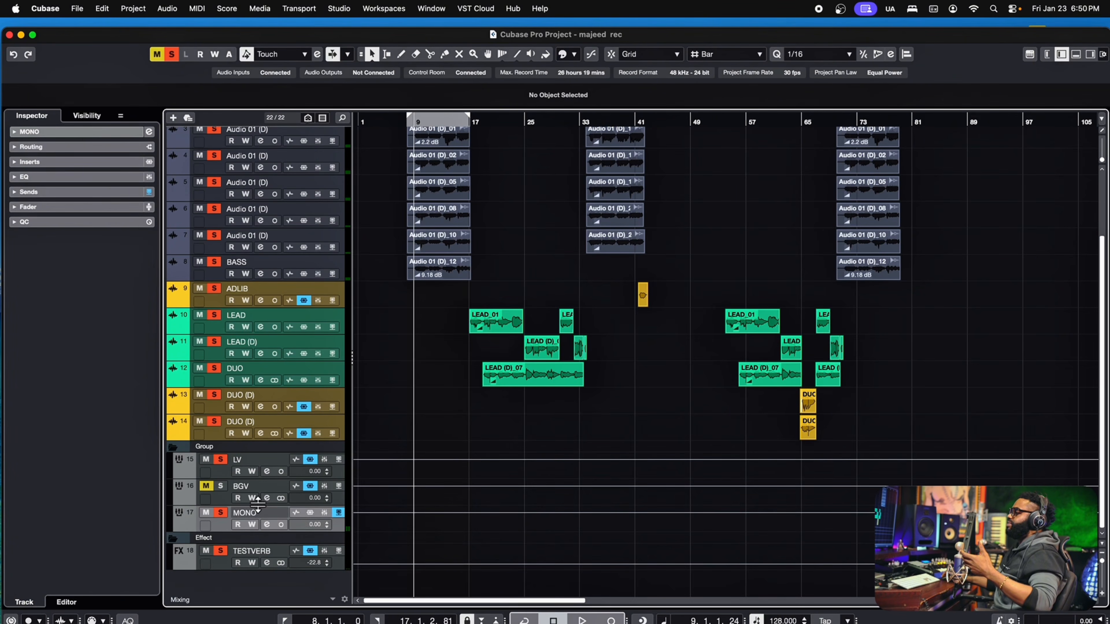
pyautogui.scroll(4, 465, 359)
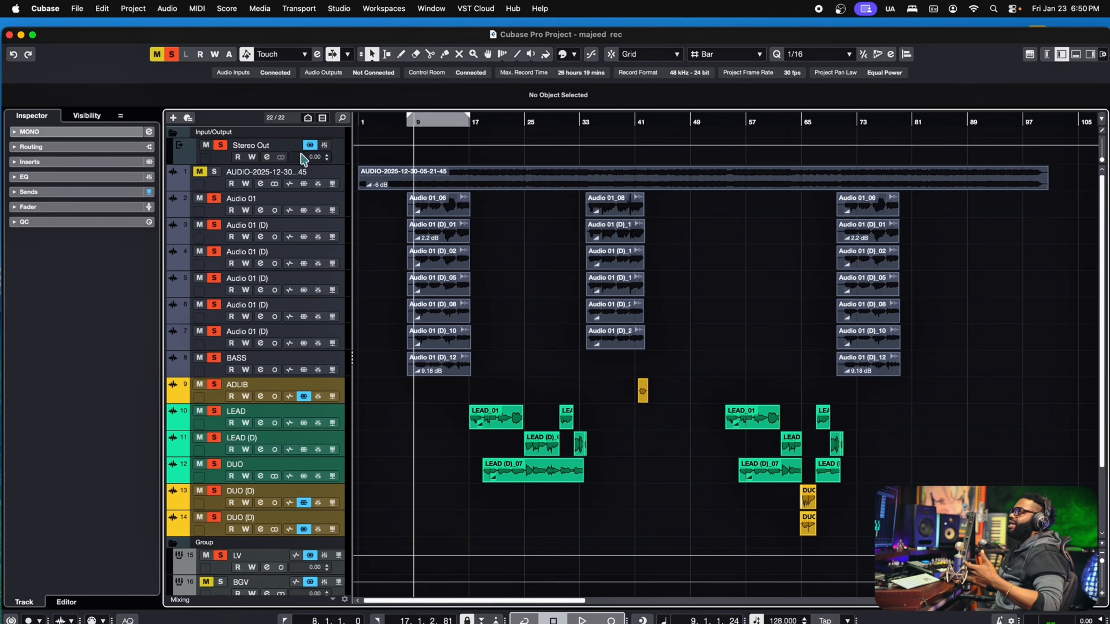
pyautogui.scroll(-4, 260, 578)
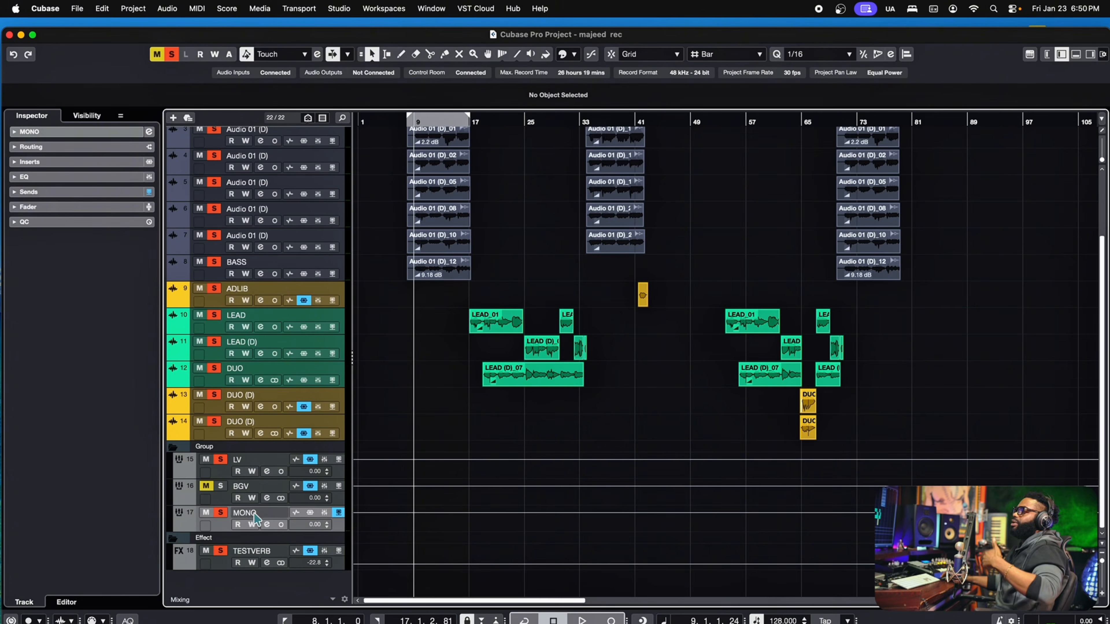
pyautogui.scroll(4, 416, 322)
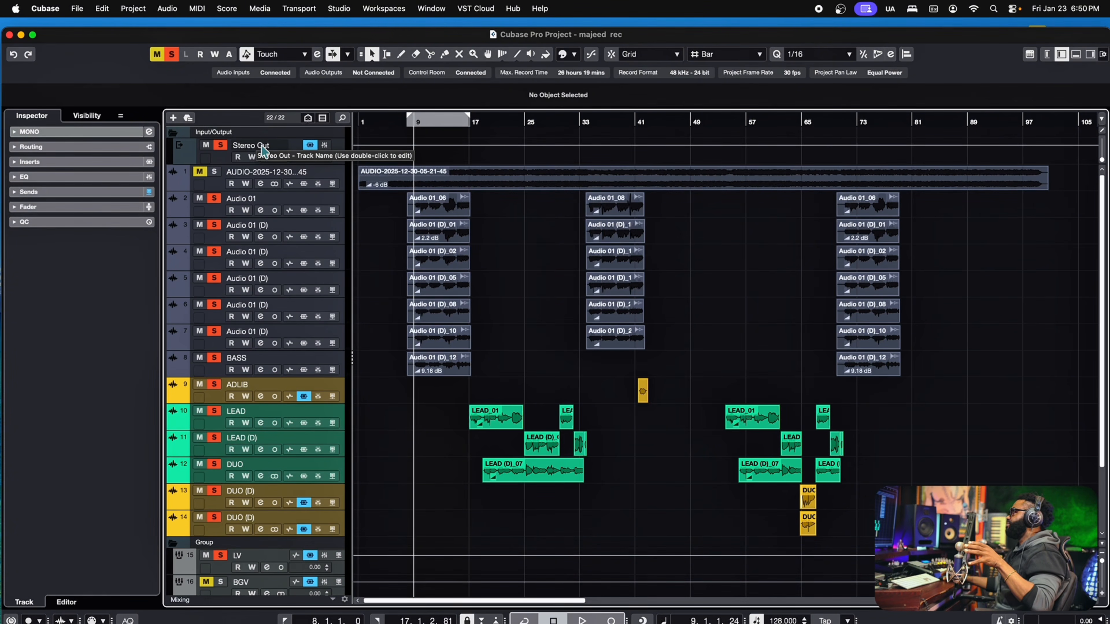
pyautogui.scroll(-4, 401, 377)
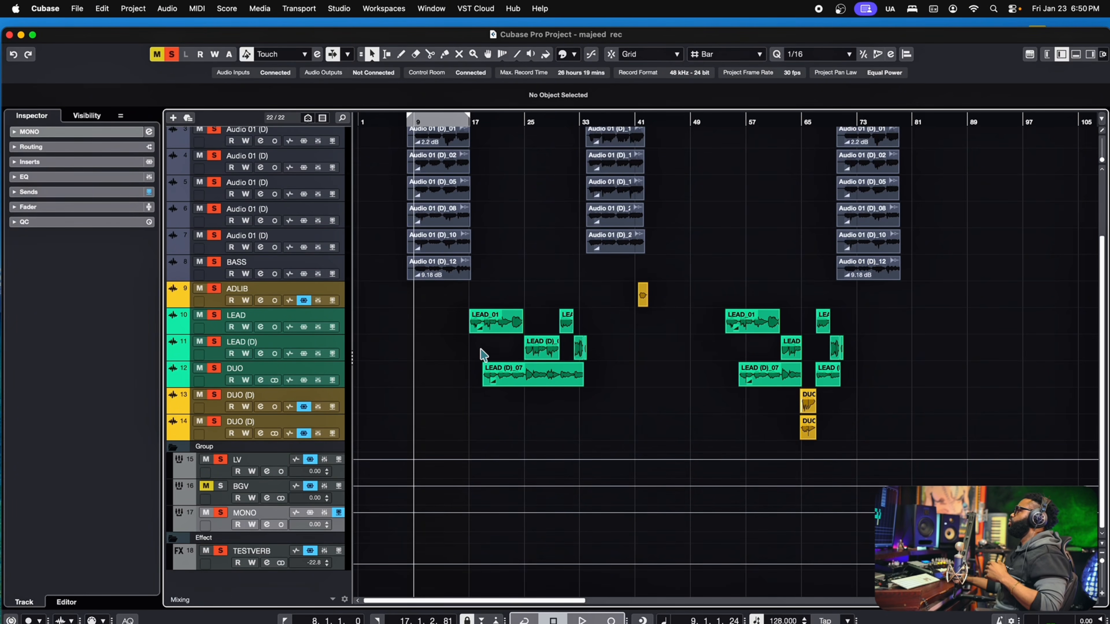
# Extend the end of the locator range to about bar 33 and compare the LV group's channel format with the LEAD track's.
pyautogui.moveTo(469, 117); pyautogui.dragTo(587, 138)
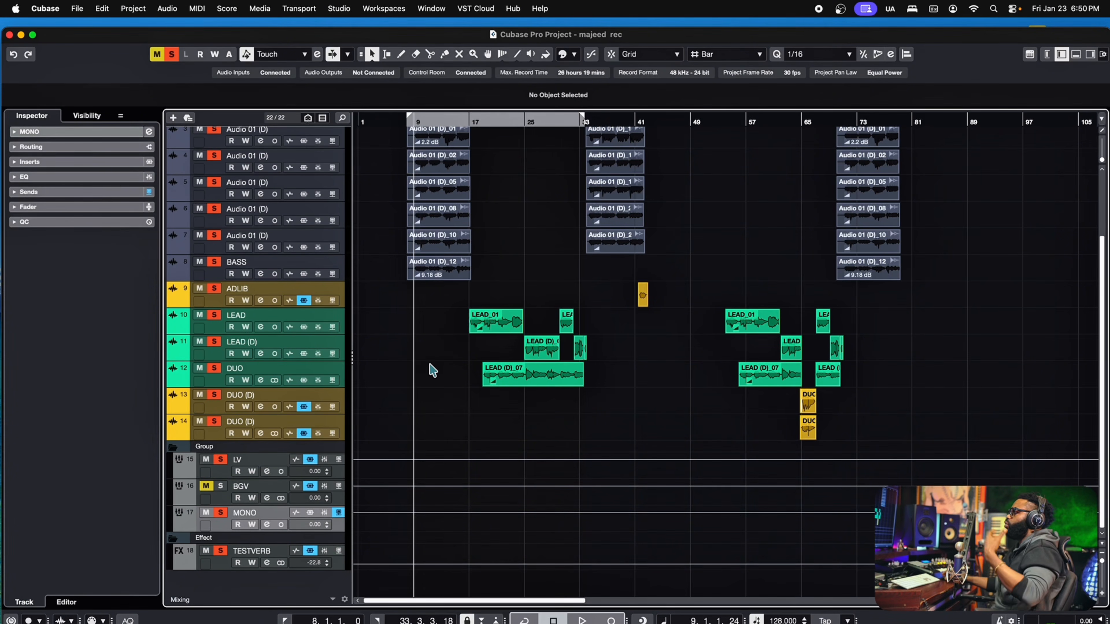
pyautogui.click(343, 475)
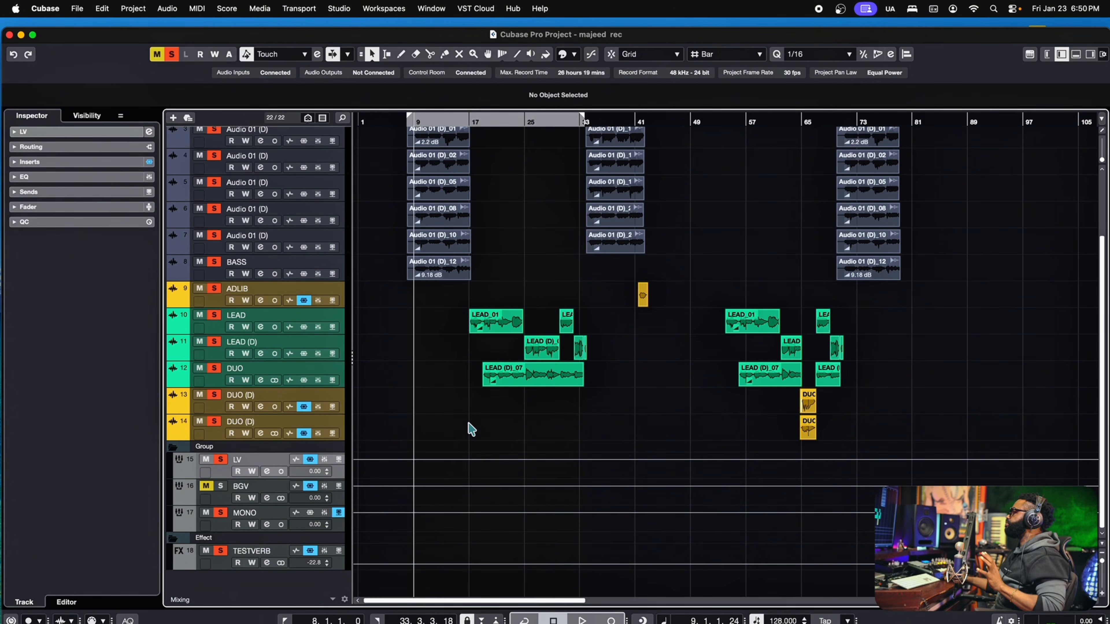
pyautogui.click(332, 318)
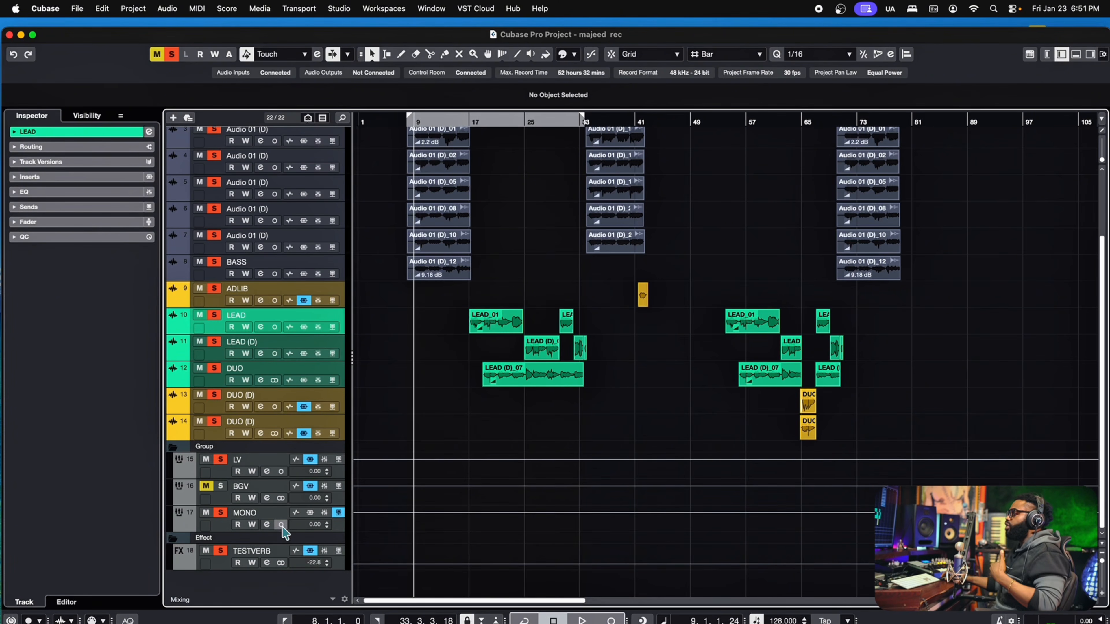
pyautogui.click(272, 466)
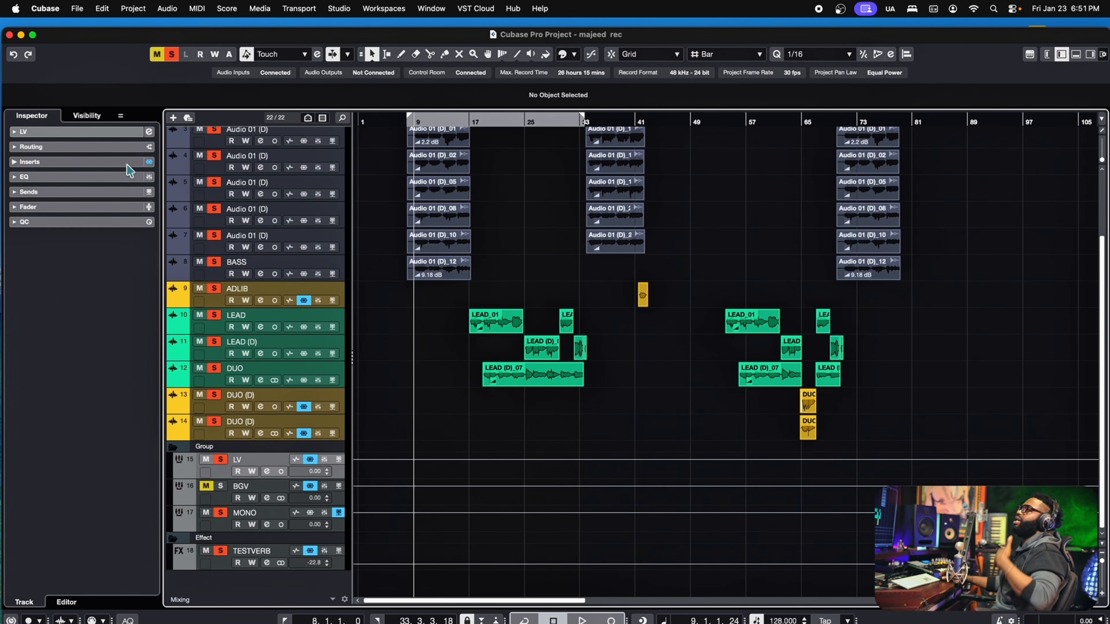
# Bring up the Export Audio Mixdown dialog for the project and shift its window clear of the Inspector.
pyautogui.scroll(5, 364, 382)
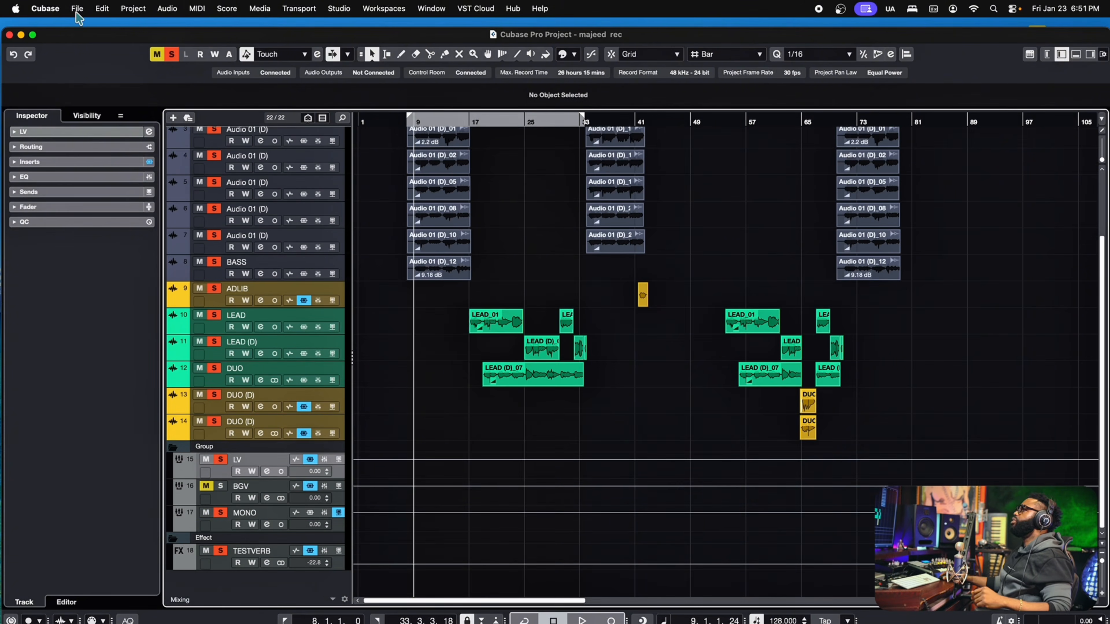
pyautogui.click(78, 10)
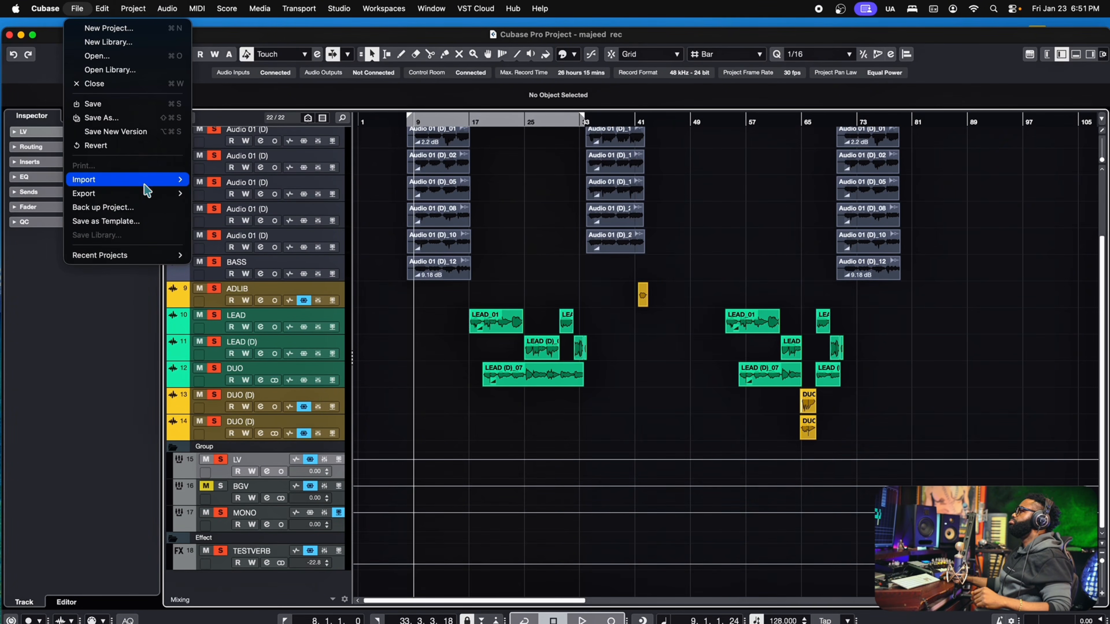
pyautogui.moveTo(147, 193)
pyautogui.click(227, 195)
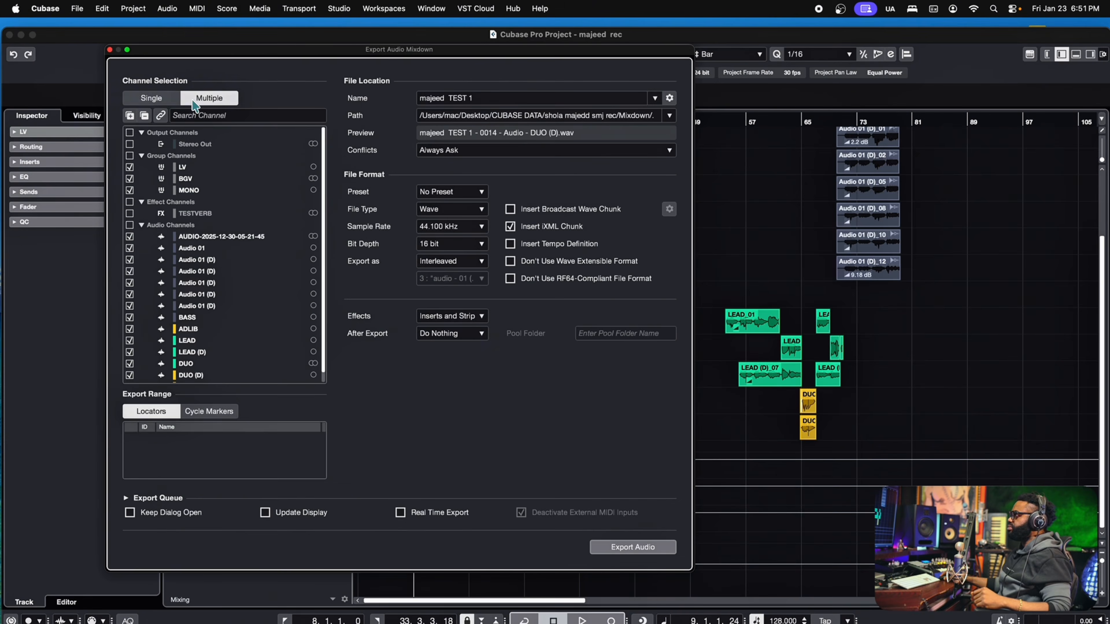
pyautogui.moveTo(294, 50); pyautogui.dragTo(349, 47)
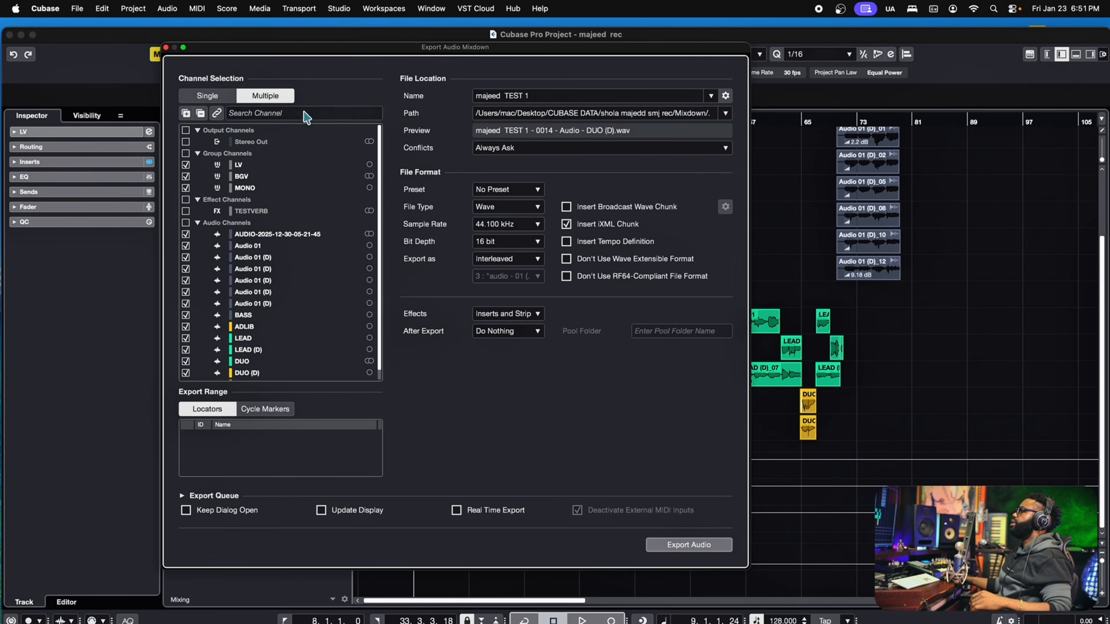
pyautogui.click(186, 189)
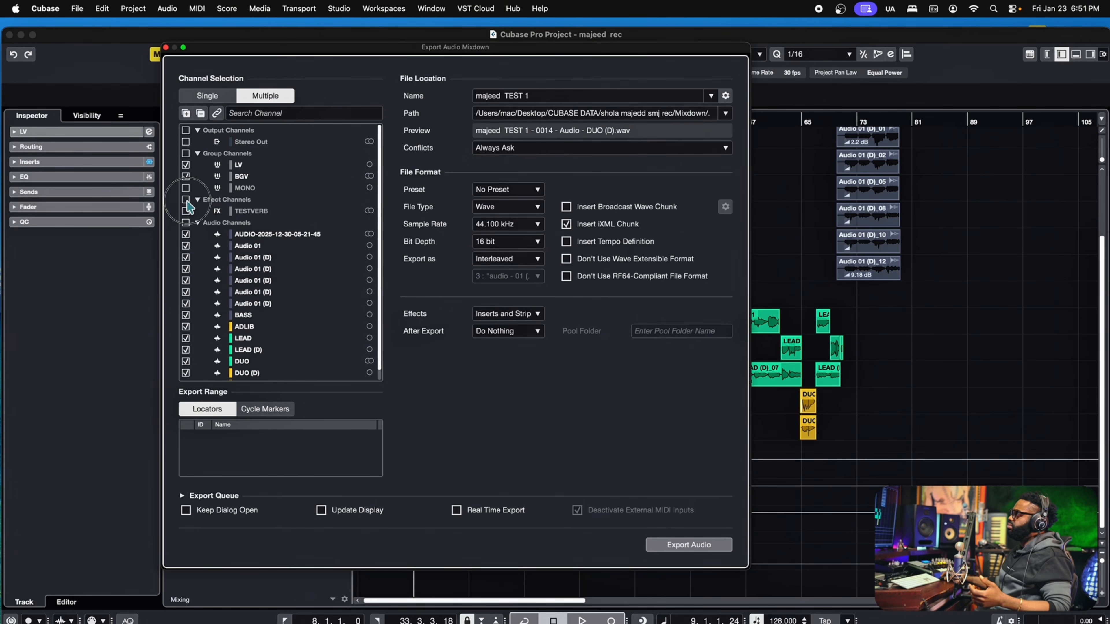
pyautogui.click(186, 222)
pyautogui.click(186, 176)
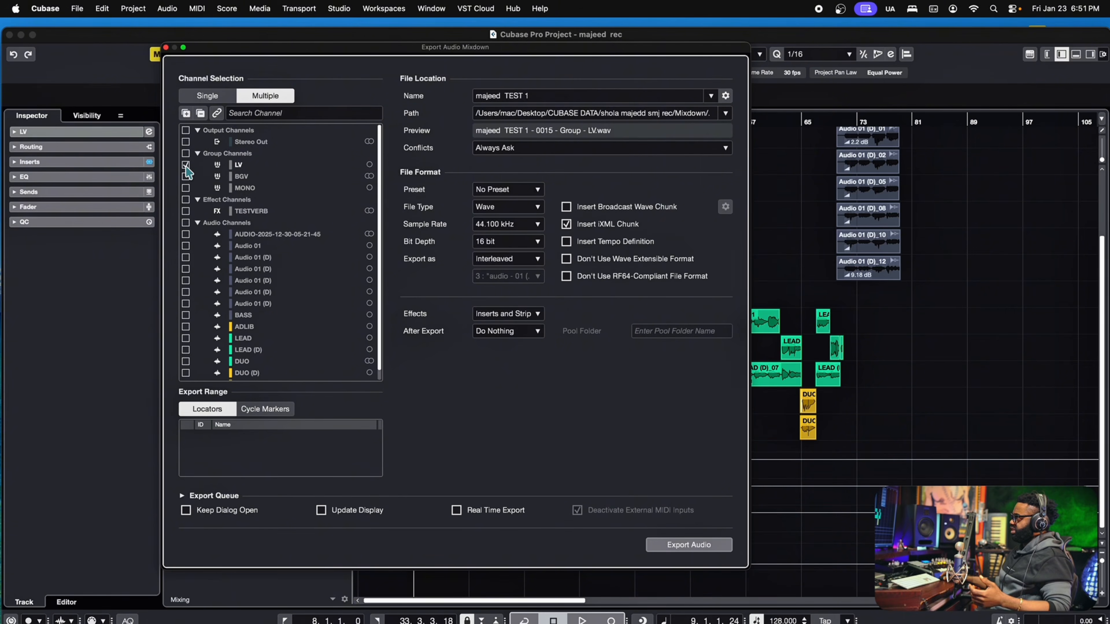
pyautogui.click(186, 165)
pyautogui.click(186, 165)
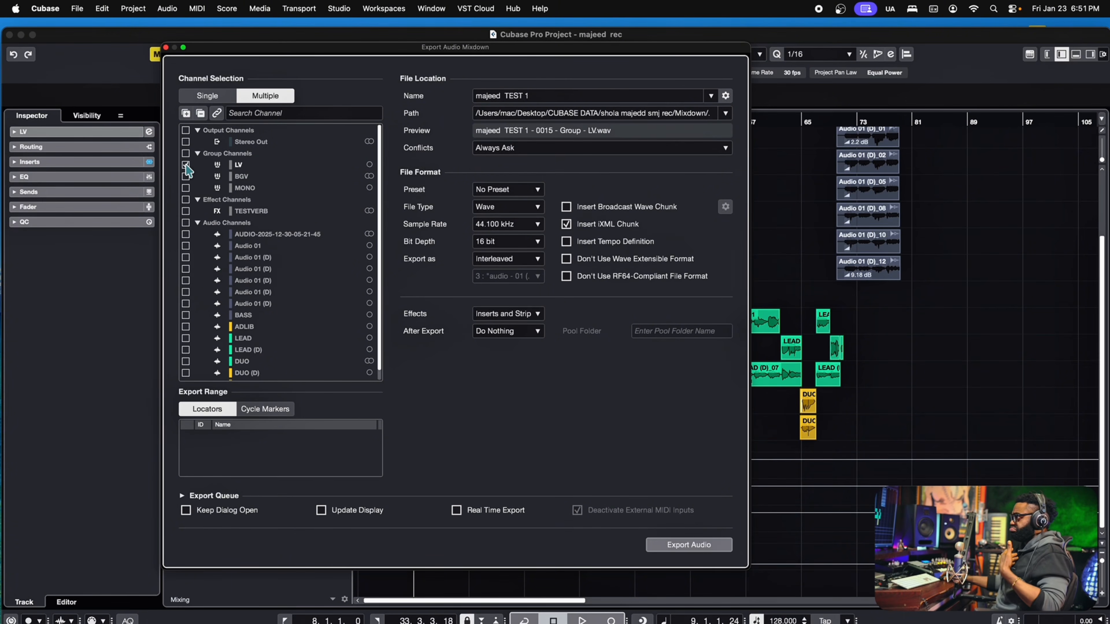
pyautogui.click(186, 176)
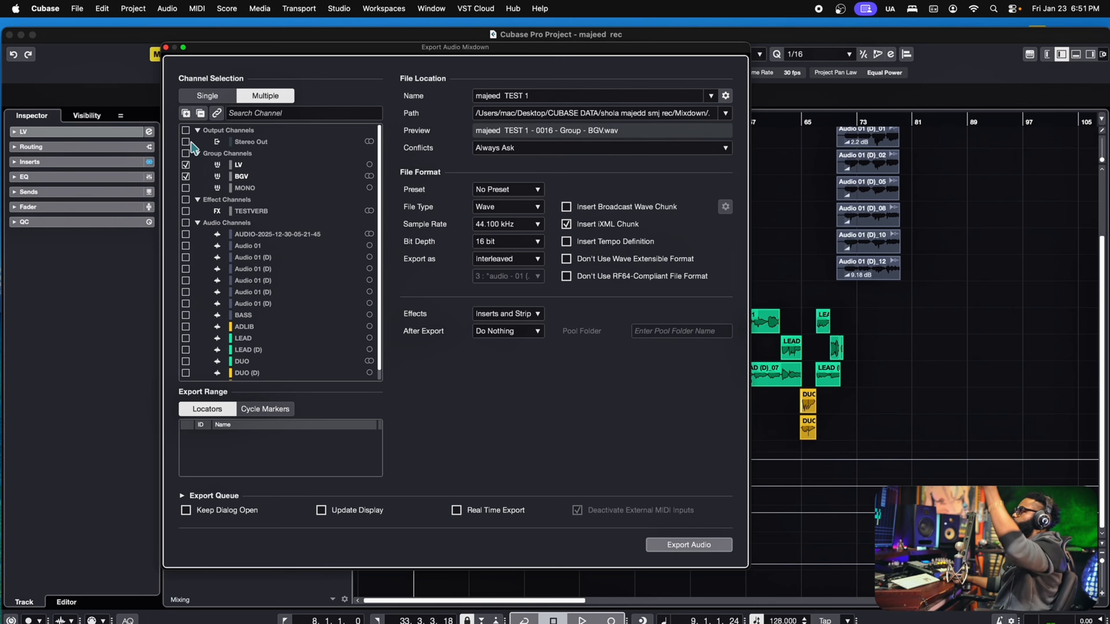
pyautogui.click(186, 188)
pyautogui.click(186, 235)
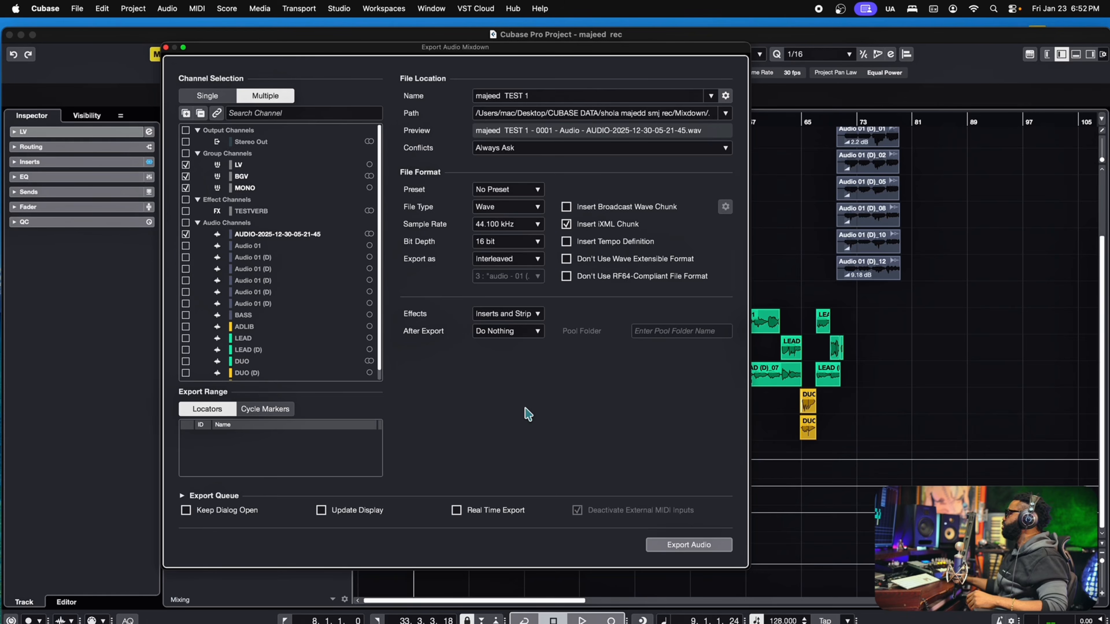
# Examine the Export as format choices, including Mono Downmix, and close the mixdown dialog without exporting.
pyautogui.click(491, 260)
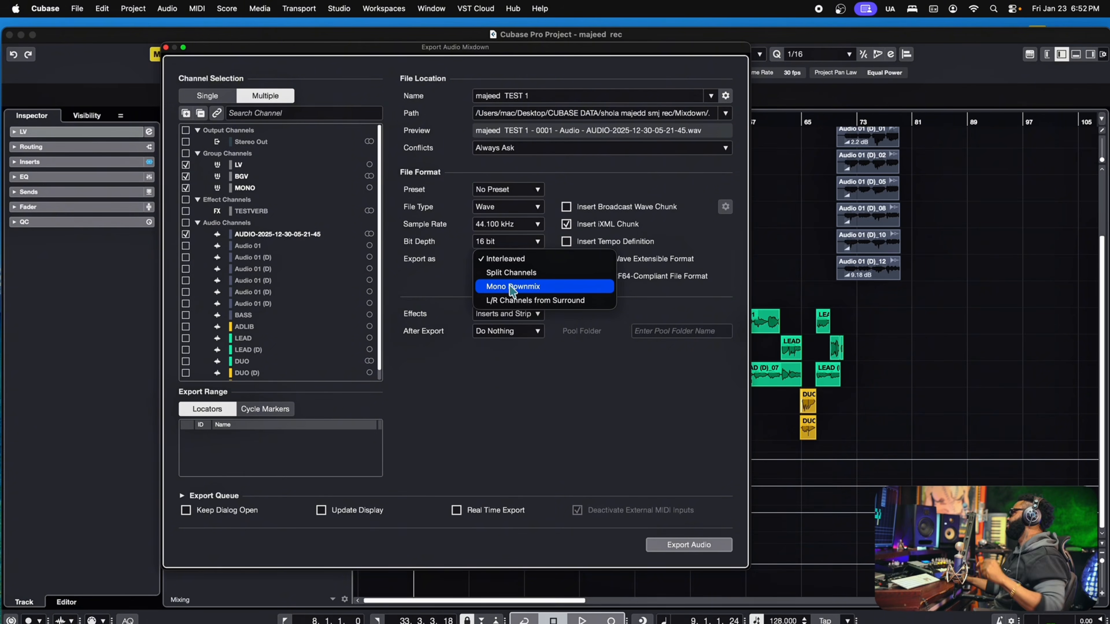
pyautogui.click(188, 57)
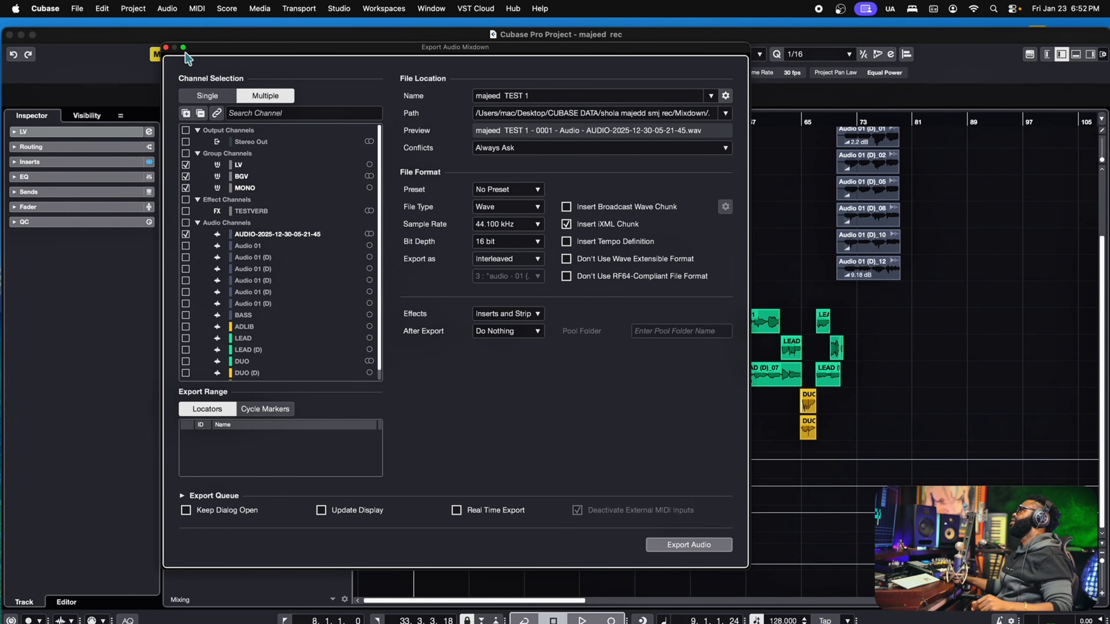
pyautogui.click(166, 46)
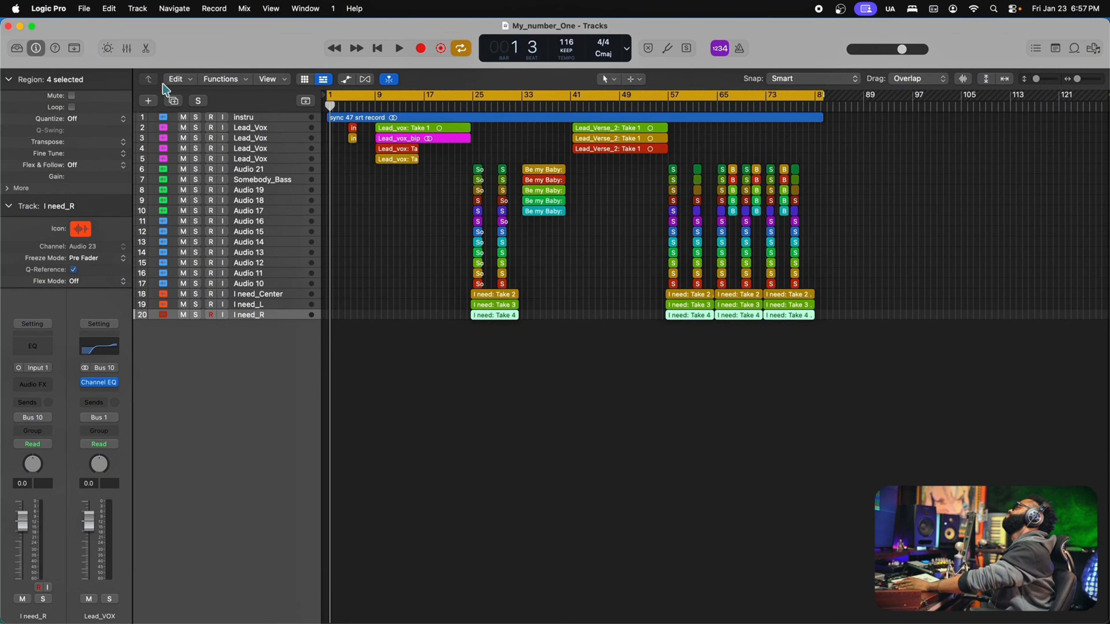
# In the Logic Pro project My_number_One, turn cycle off, place the playhead at bar 9 and switch Audio 21's input format to mono.
pyautogui.click(381, 100)
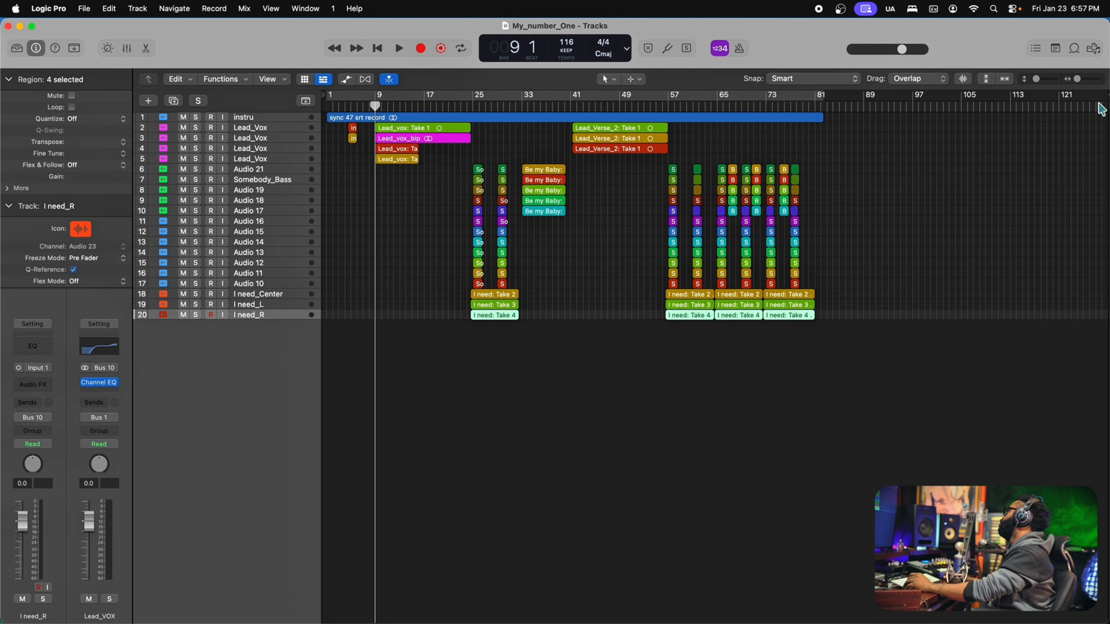
pyautogui.moveTo(1077, 79); pyautogui.dragTo(1044, 81)
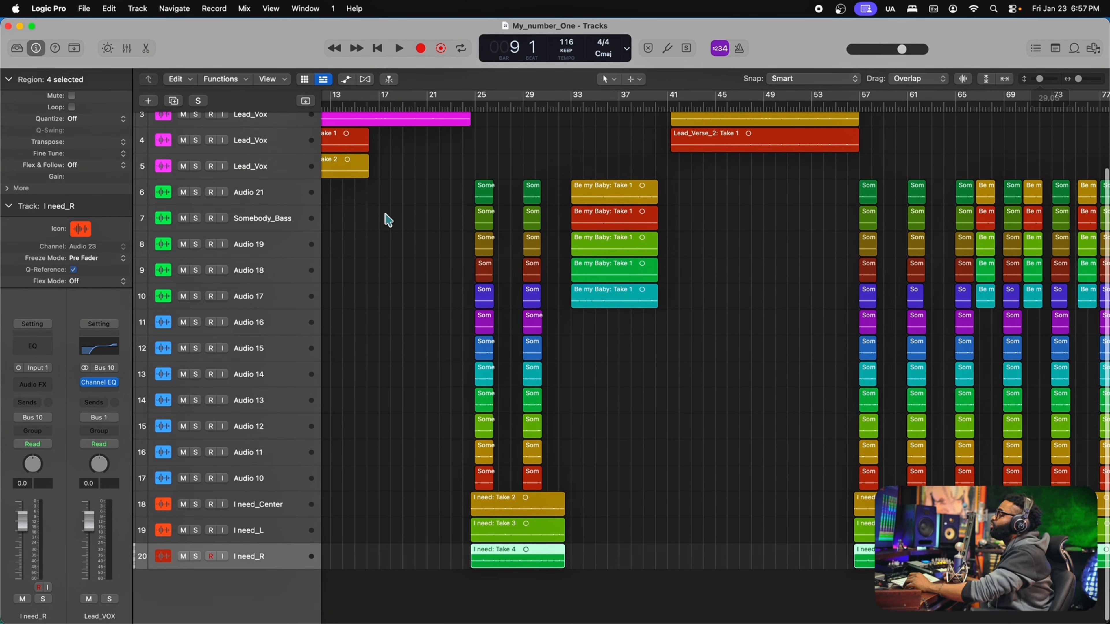
pyautogui.scroll(1, 354, 369)
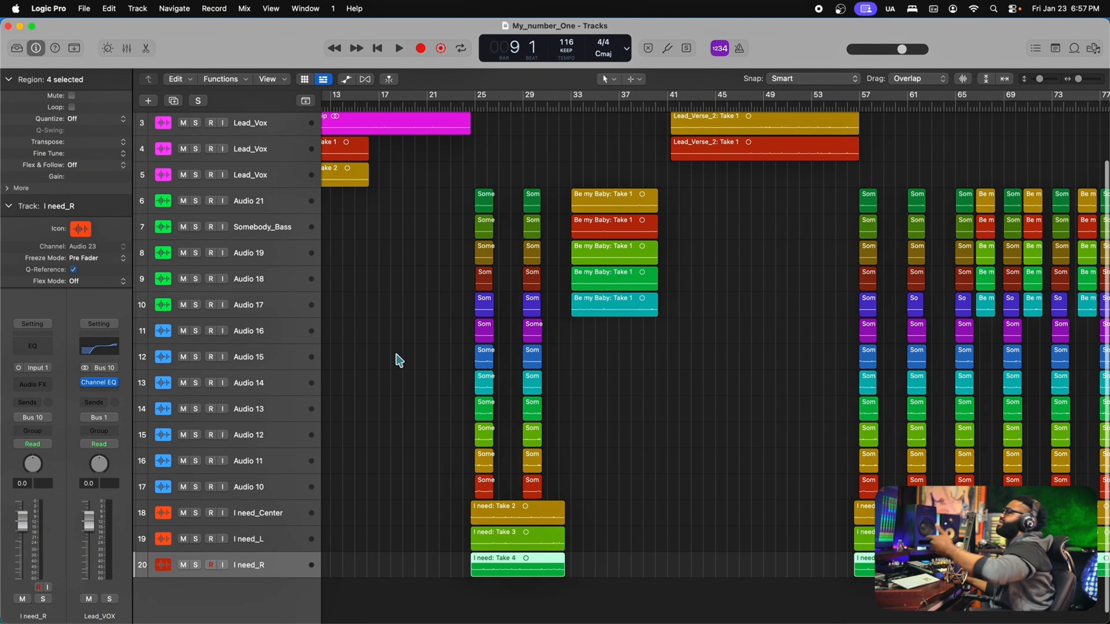
pyautogui.scroll(2, 426, 245)
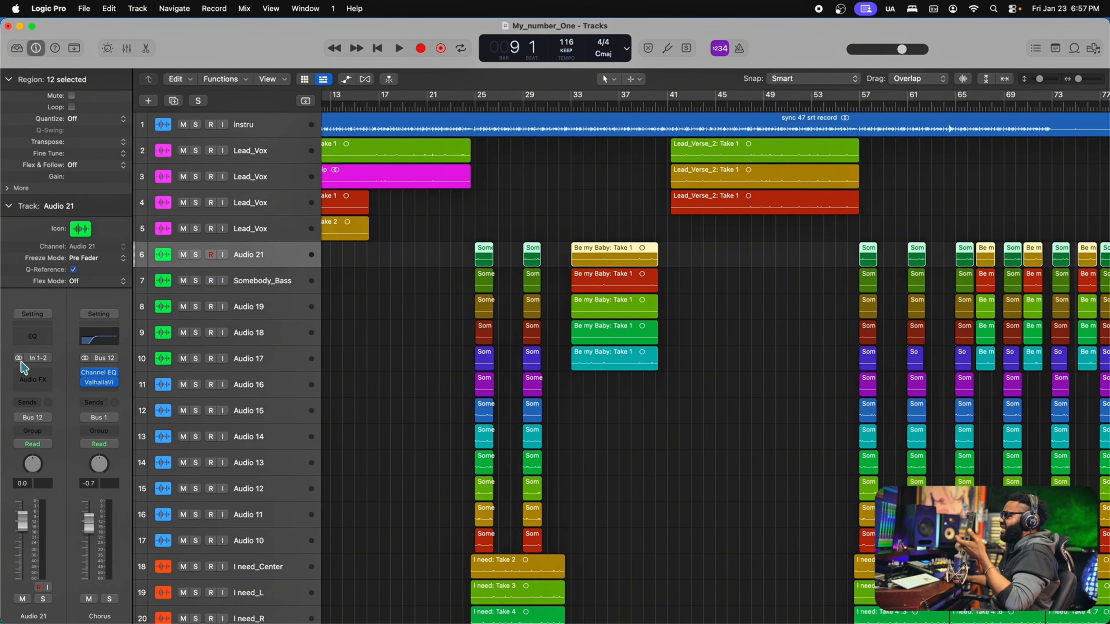
pyautogui.click(19, 358)
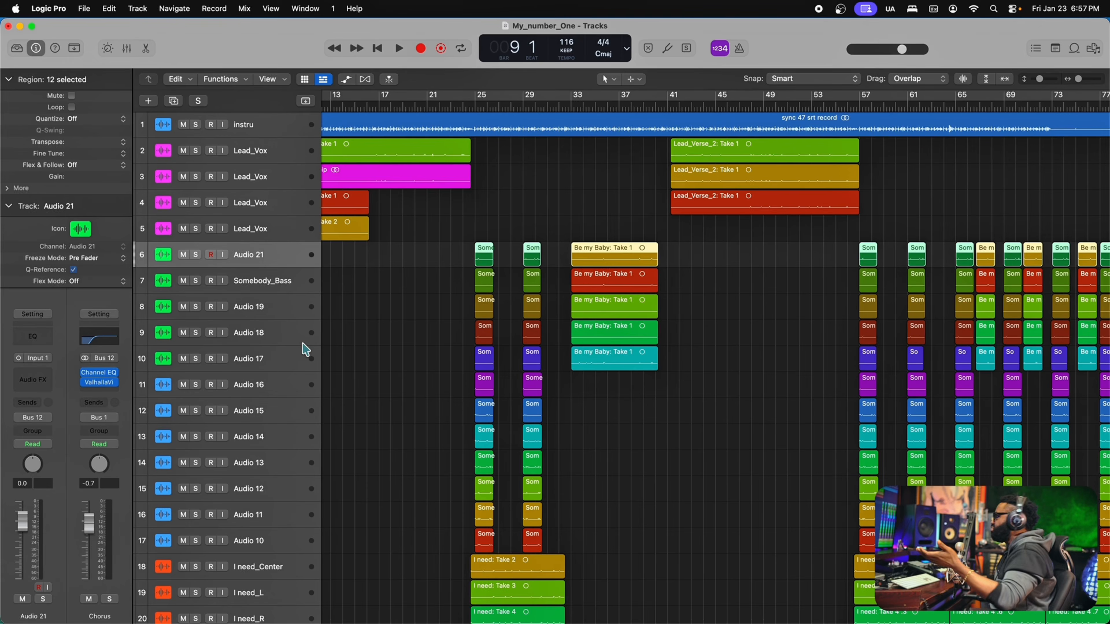
# Switch the instru track's input format to mono and back to stereo.
pyautogui.click(299, 128)
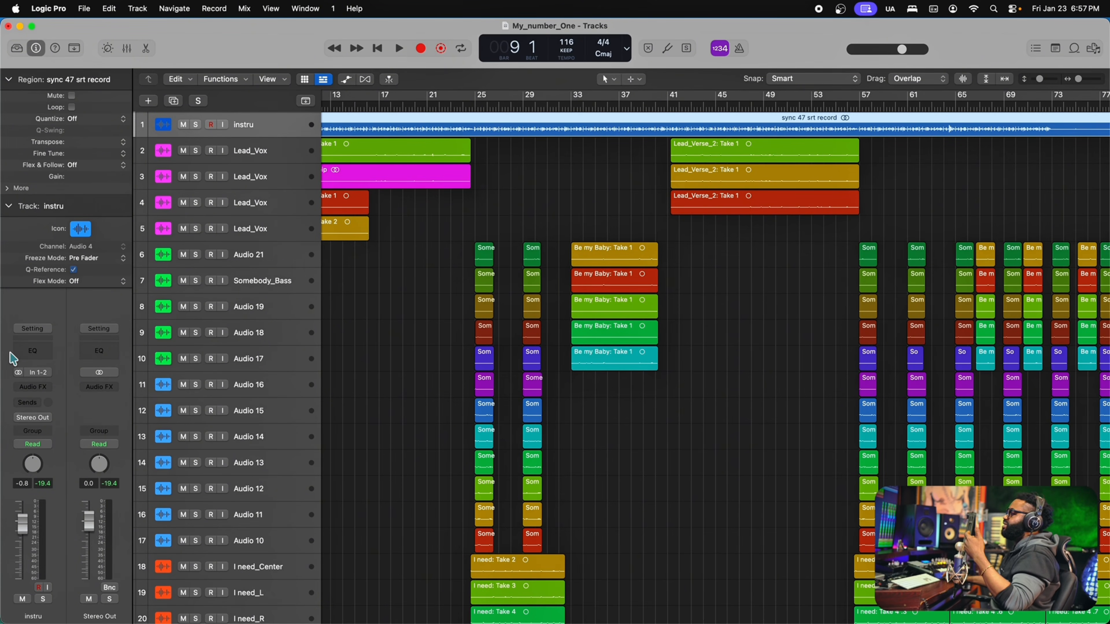
pyautogui.click(18, 372)
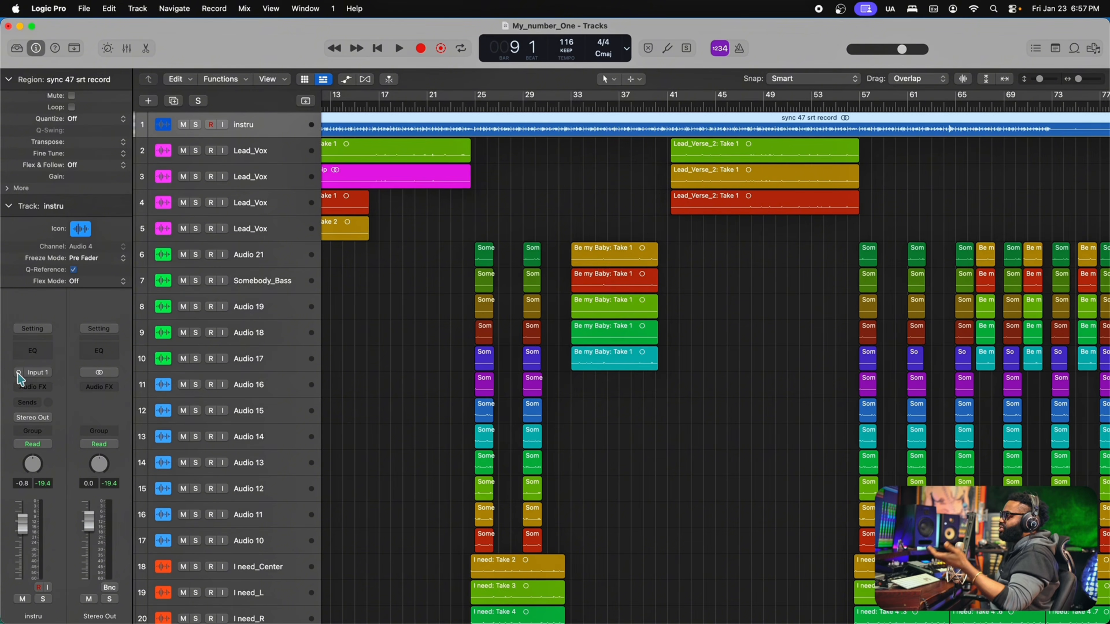
pyautogui.click(18, 372)
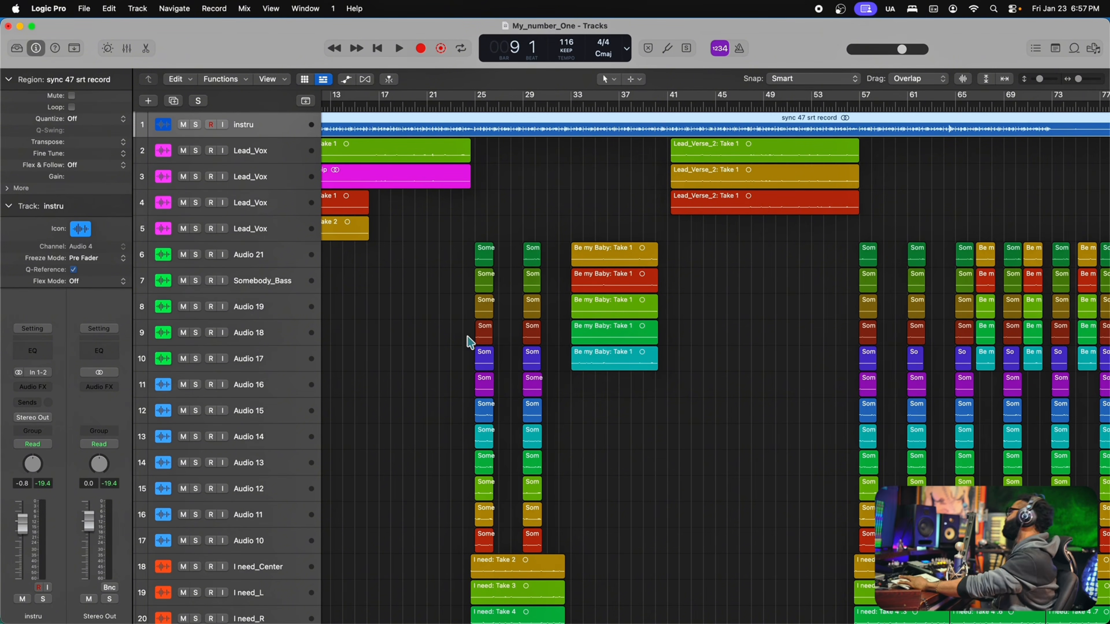
# Fit all 20 tracks of the arrangement in view and select the I need_R track.
pyautogui.press('super+Left')
pyautogui.press('super+Left')
pyautogui.press('super+Left')
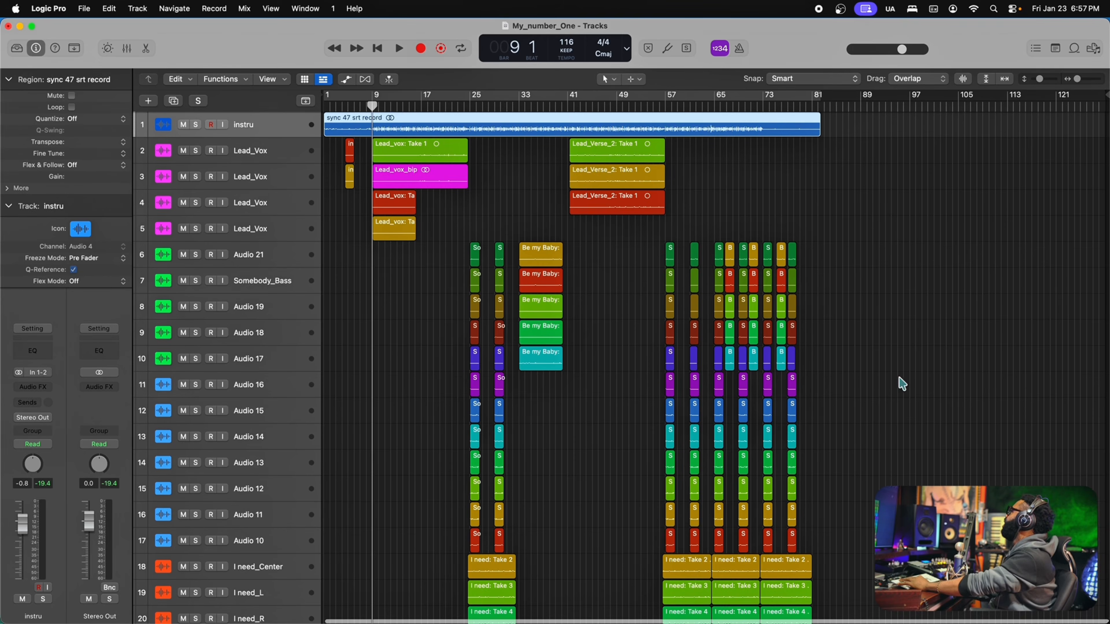
pyautogui.moveTo(1040, 79); pyautogui.dragTo(1080, 78)
pyautogui.click(290, 439)
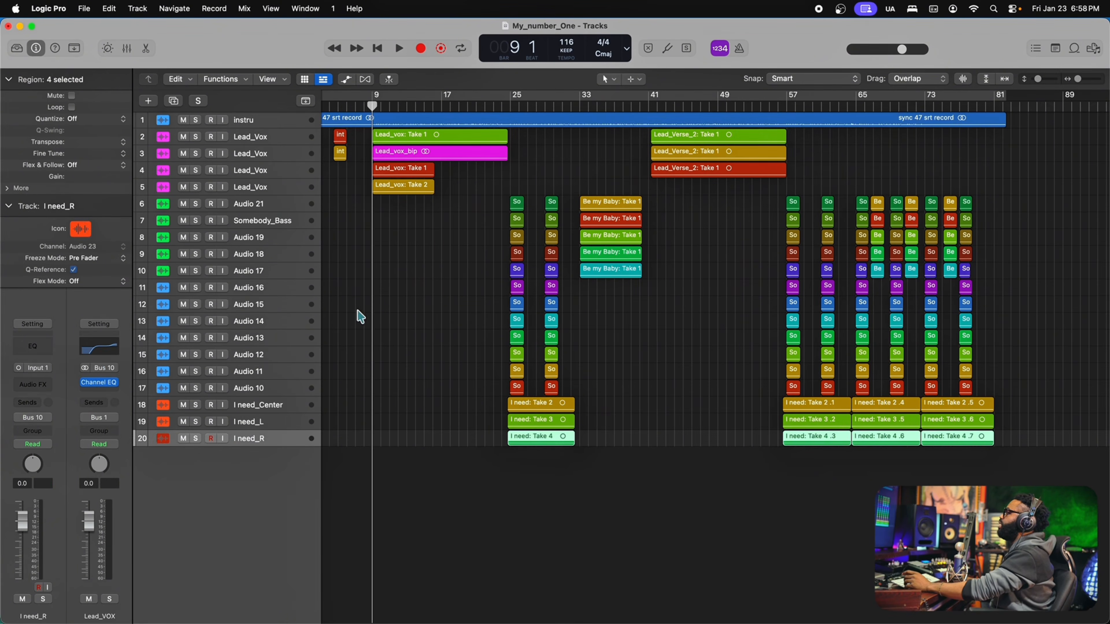
# Select all regions and tracks in the project and open the export of the 20 tracks as audio files.
pyautogui.press('super+a')
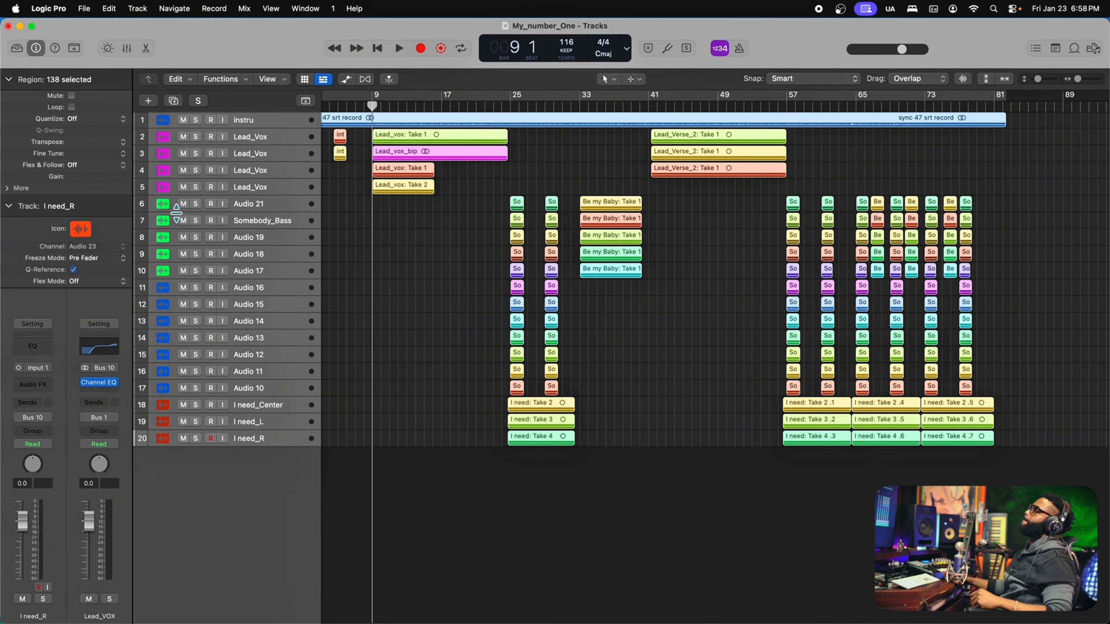
pyautogui.click(84, 9)
pyautogui.moveTo(128, 310)
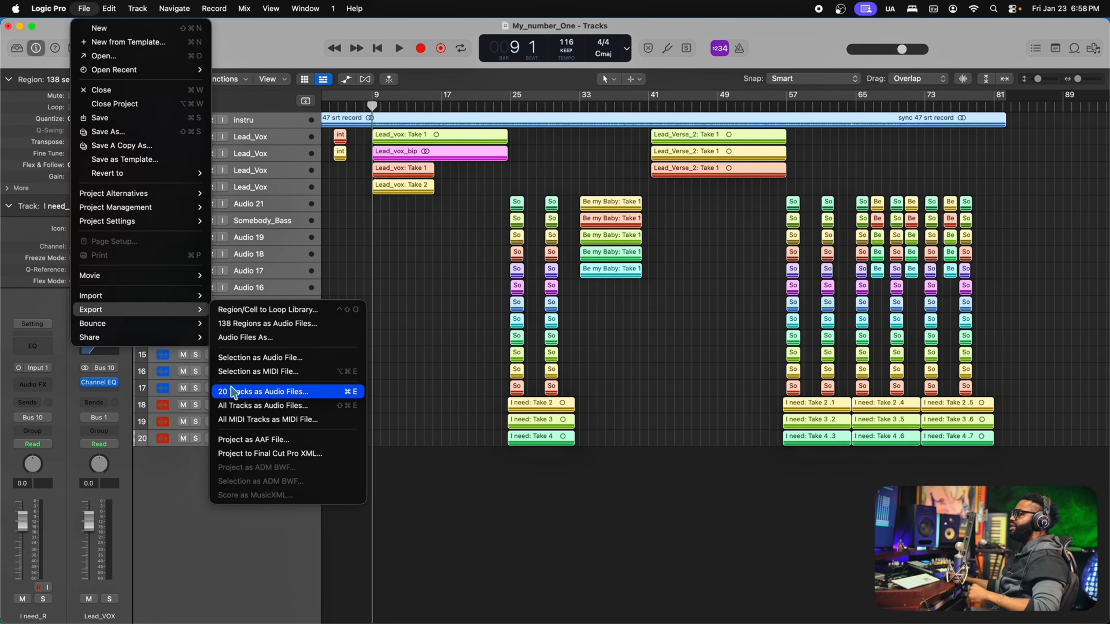
pyautogui.click(259, 394)
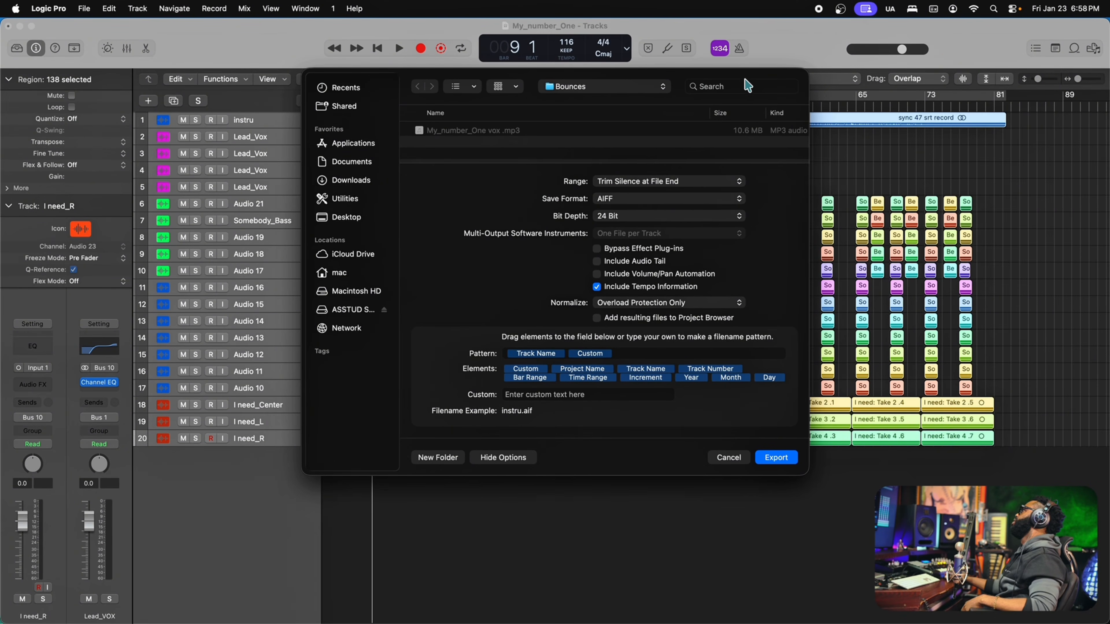
pyautogui.moveTo(748, 86); pyautogui.dragTo(619, 104)
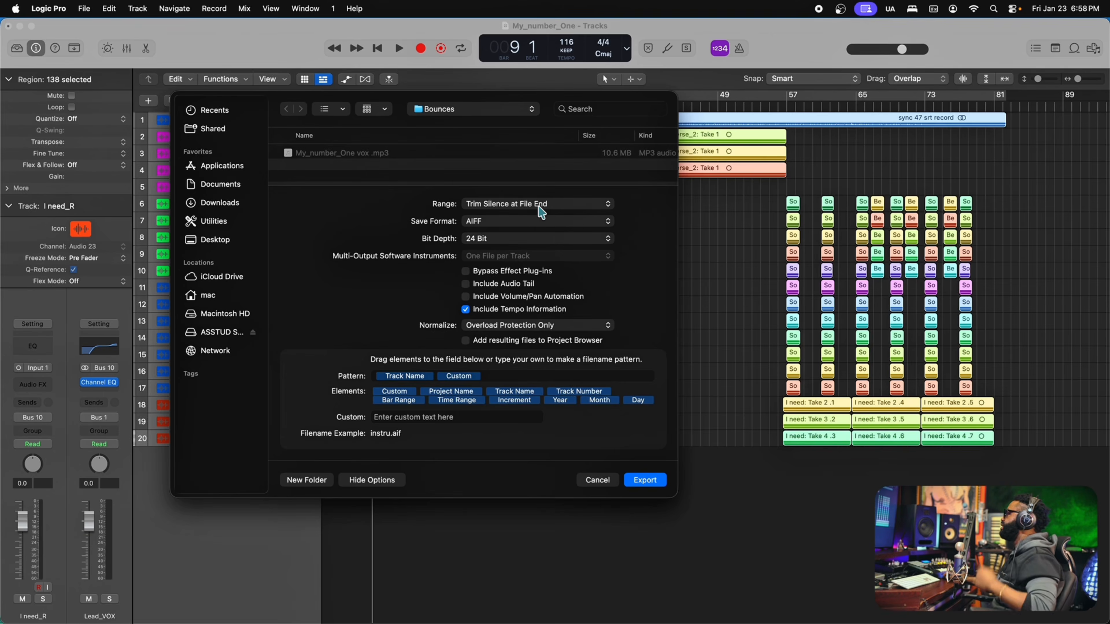
# Examine the track export's range, save format, bit depth, filename pattern and destination folder choices.
pyautogui.click(516, 204)
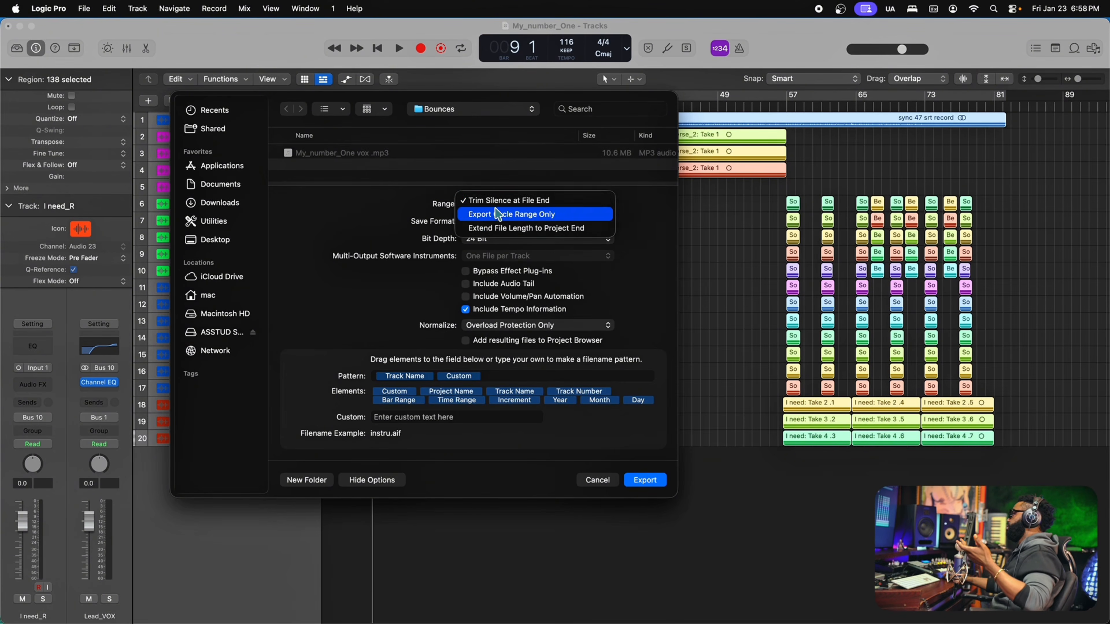
pyautogui.click(661, 213)
pyautogui.click(488, 222)
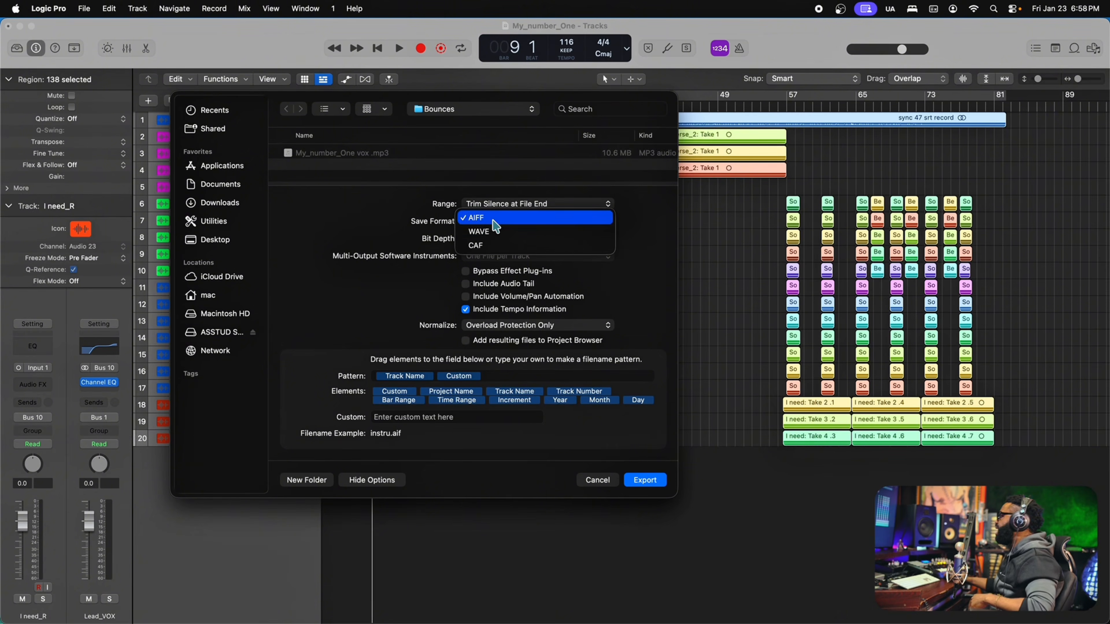
pyautogui.click(649, 223)
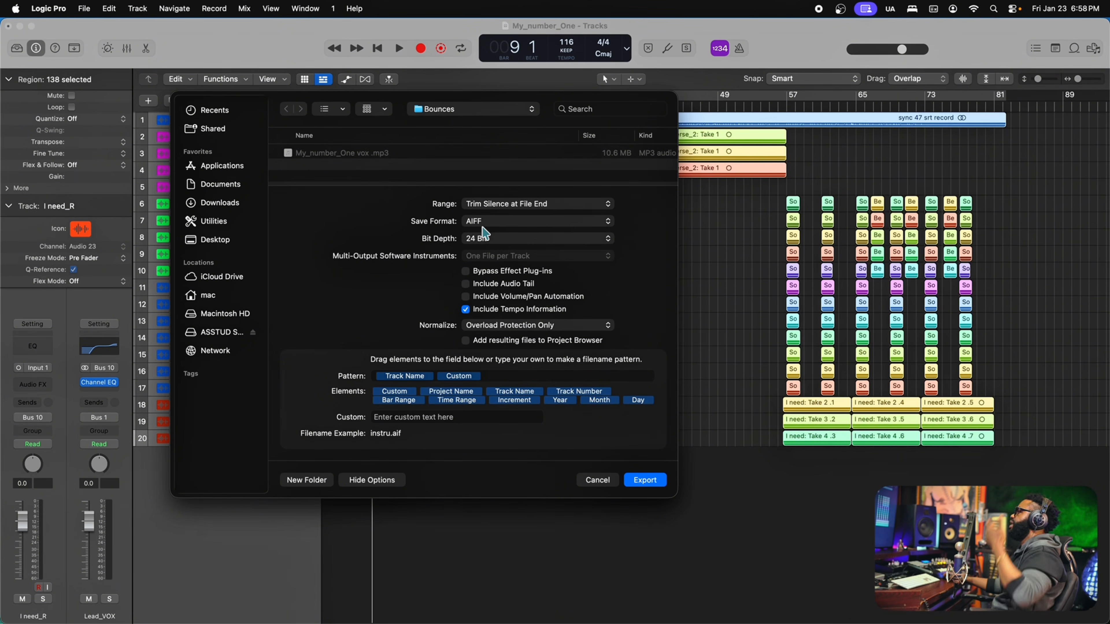
pyautogui.click(479, 242)
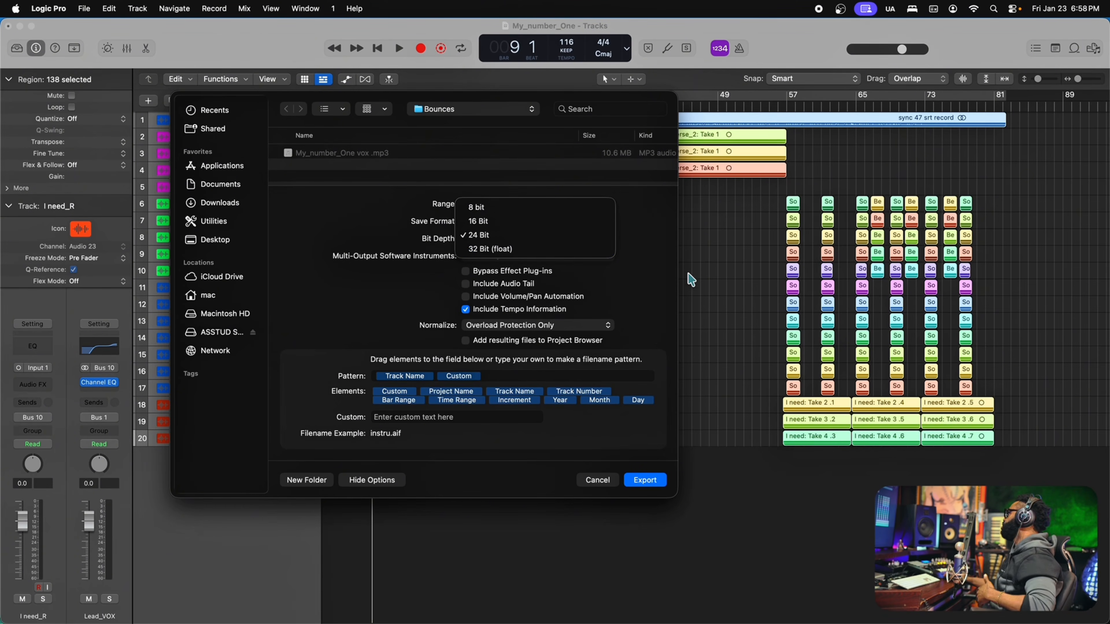
pyautogui.click(658, 270)
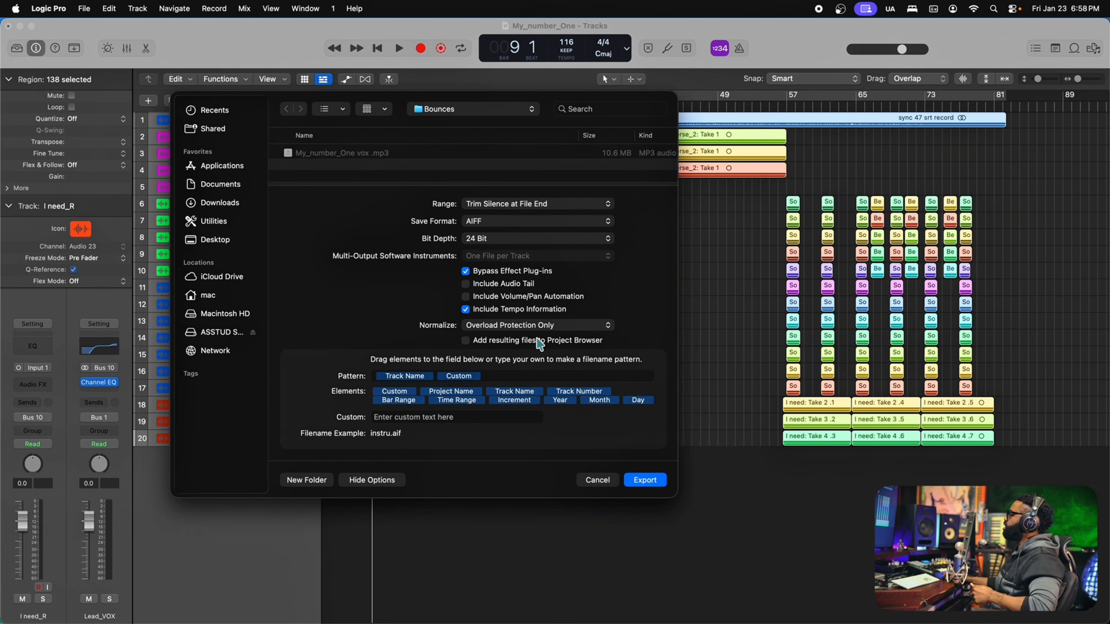
pyautogui.click(411, 379)
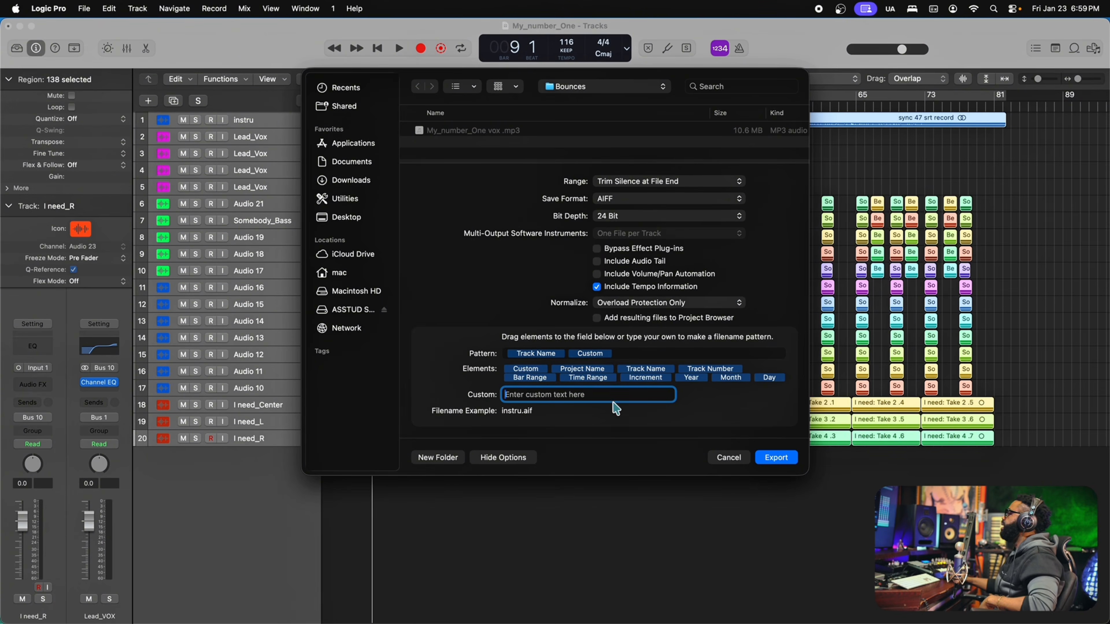
pyautogui.click(575, 90)
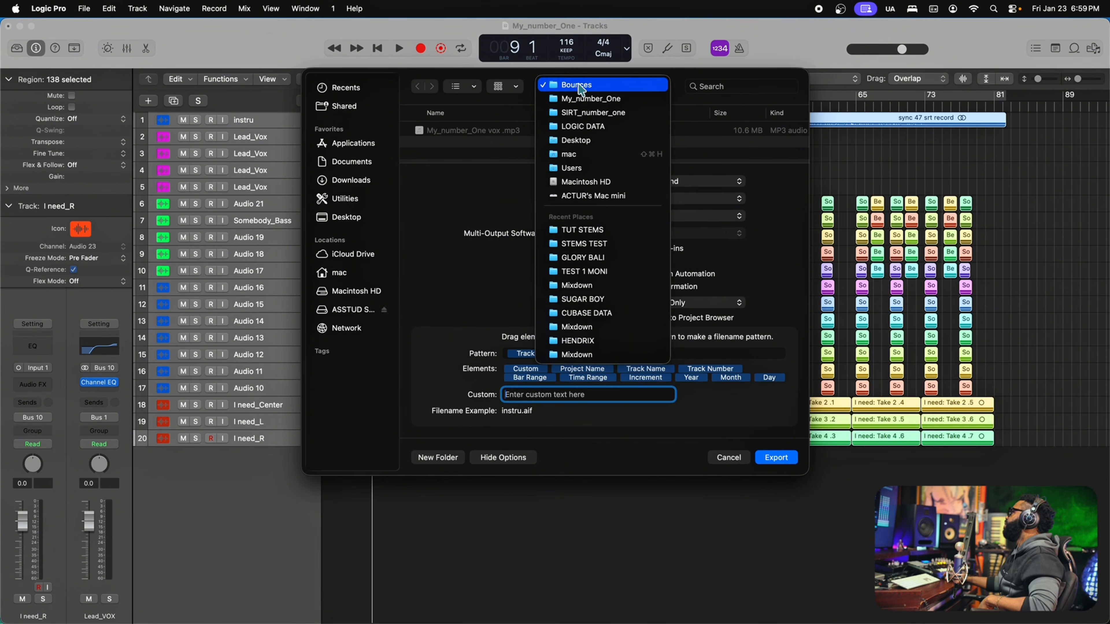
pyautogui.click(588, 84)
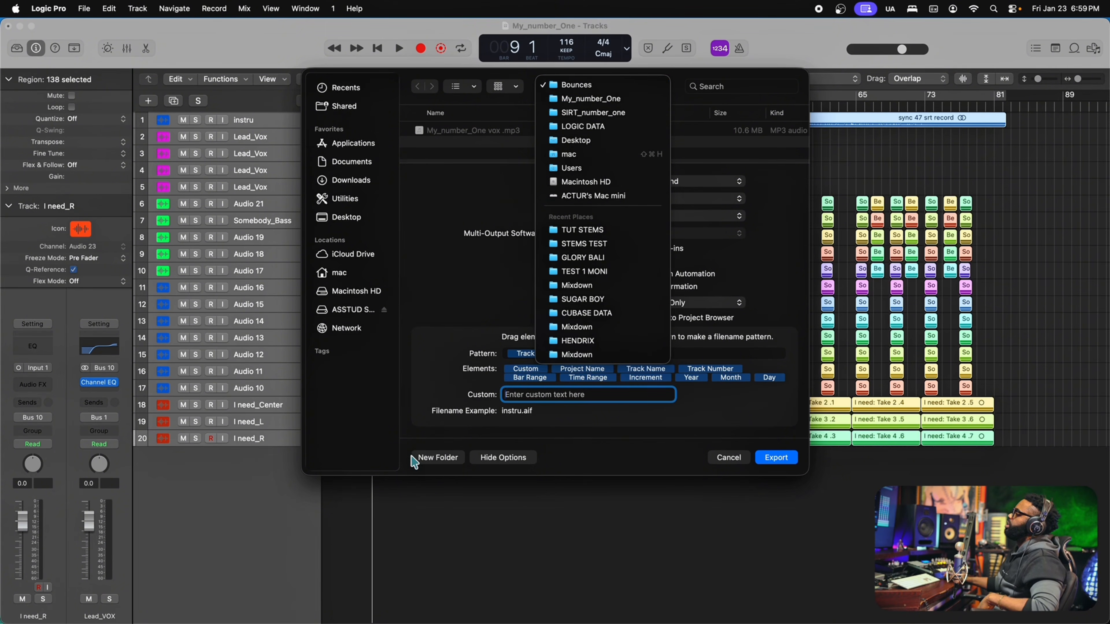
pyautogui.click(437, 458)
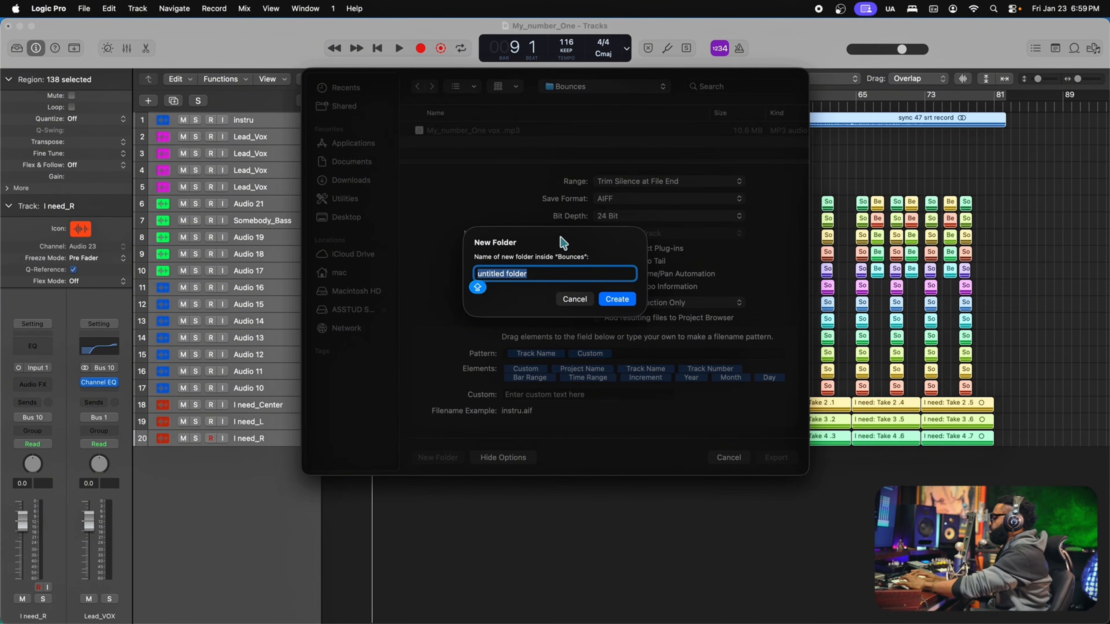
pyautogui.write('UTU STA')
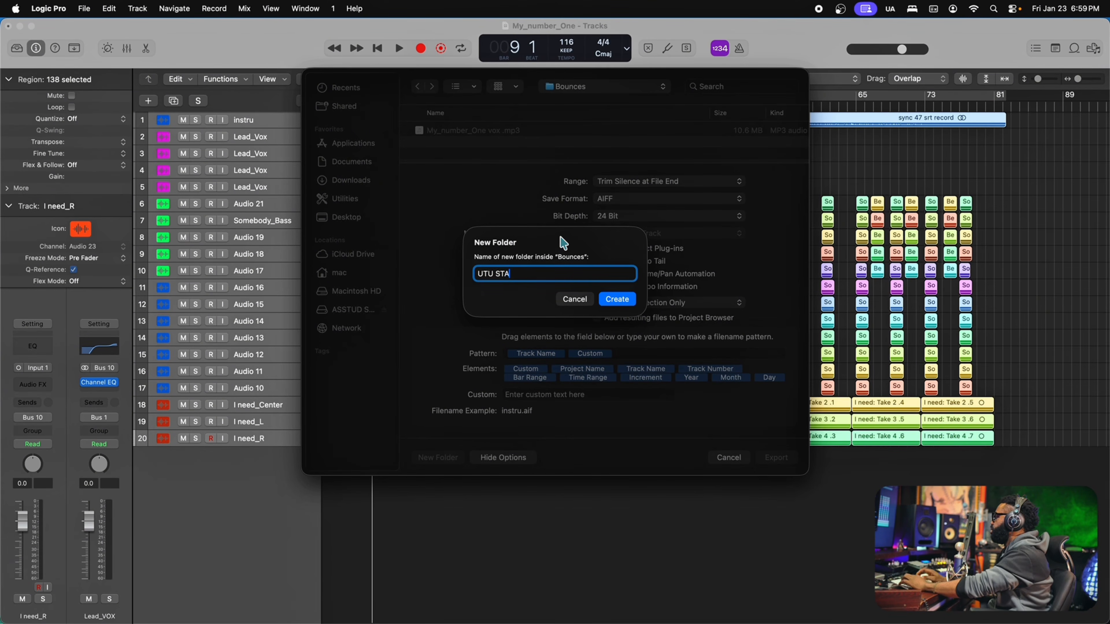
pyautogui.press('capslock')
pyautogui.press('BackSpace')
pyautogui.write('EK')
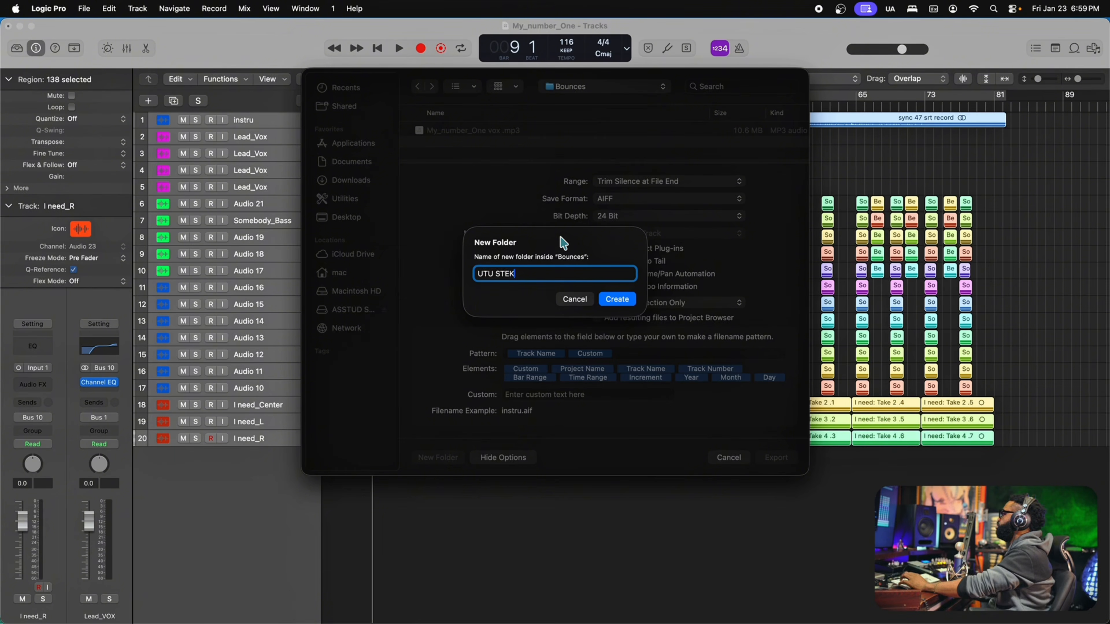
pyautogui.click(580, 301)
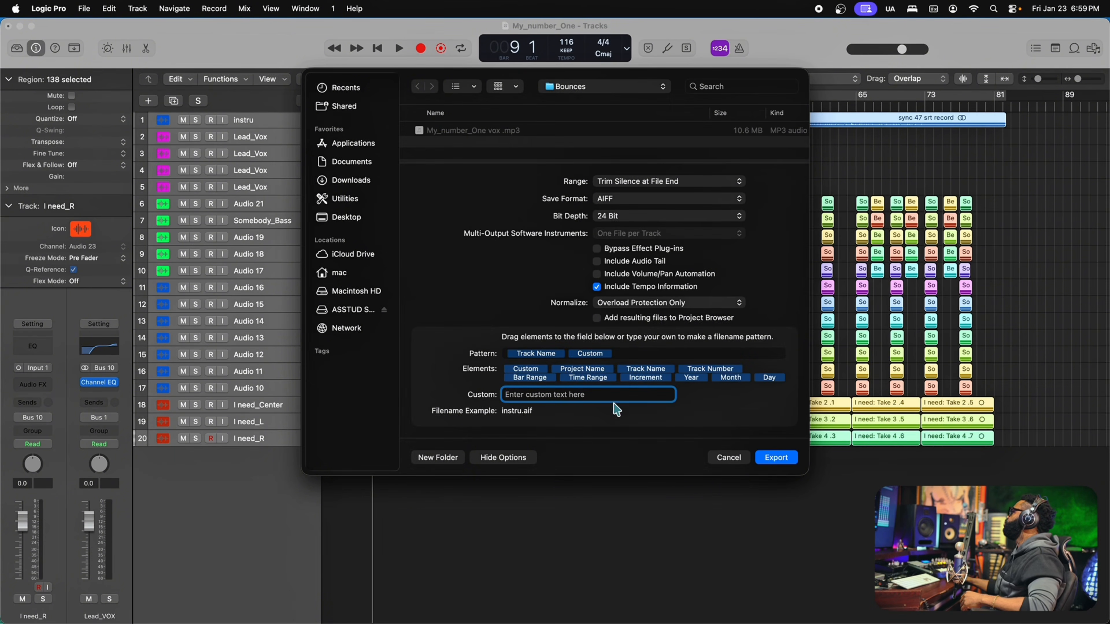